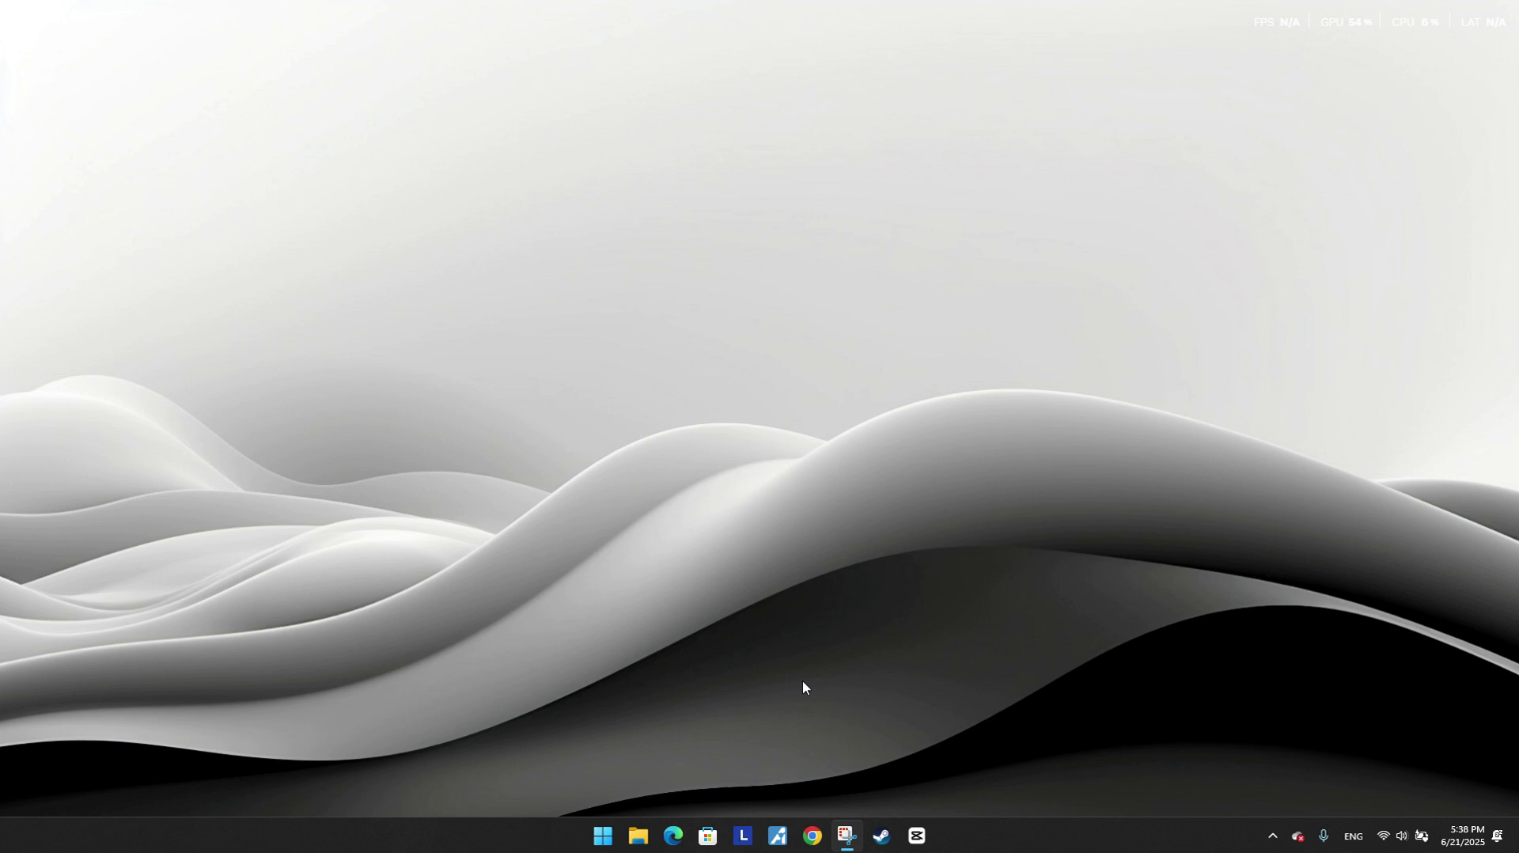
# Open Chrome under a profile and search for the Internet Archive Jurassic Park Trespasser game
pyautogui.click(813, 840)
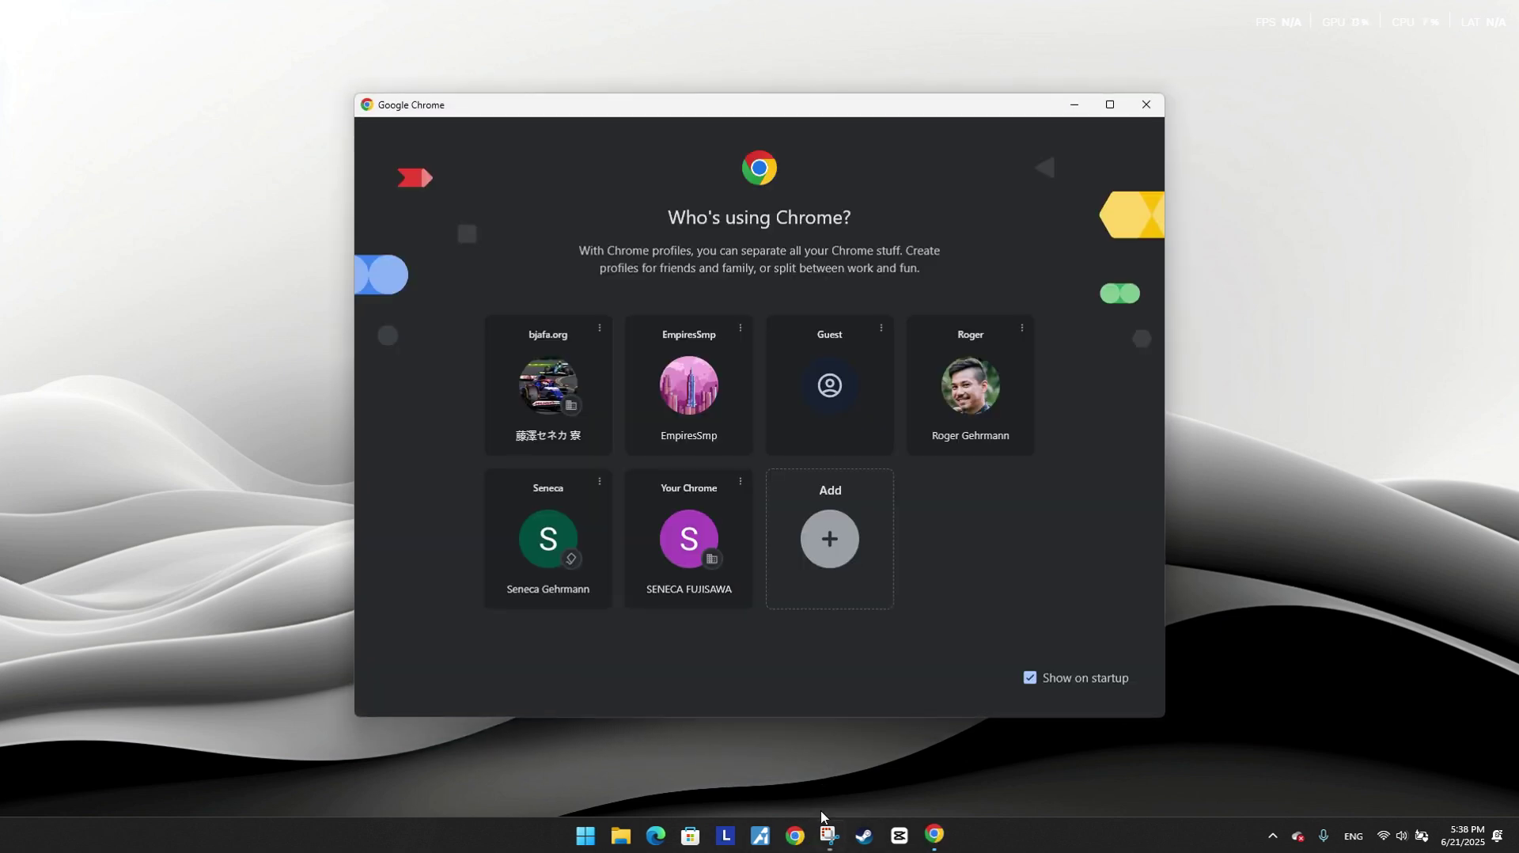
pyautogui.click(504, 542)
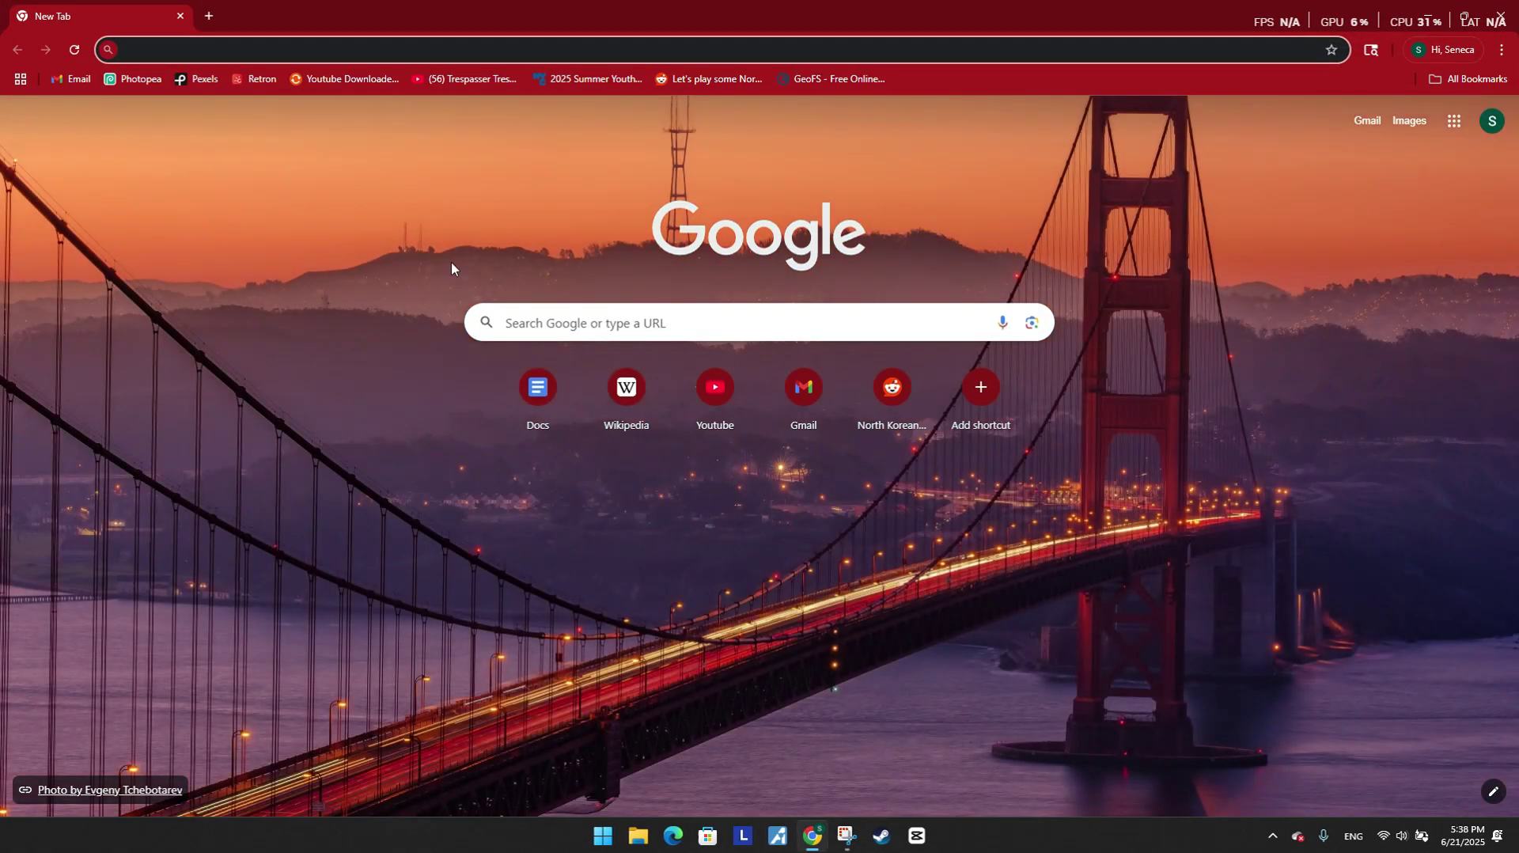
pyautogui.write('in')
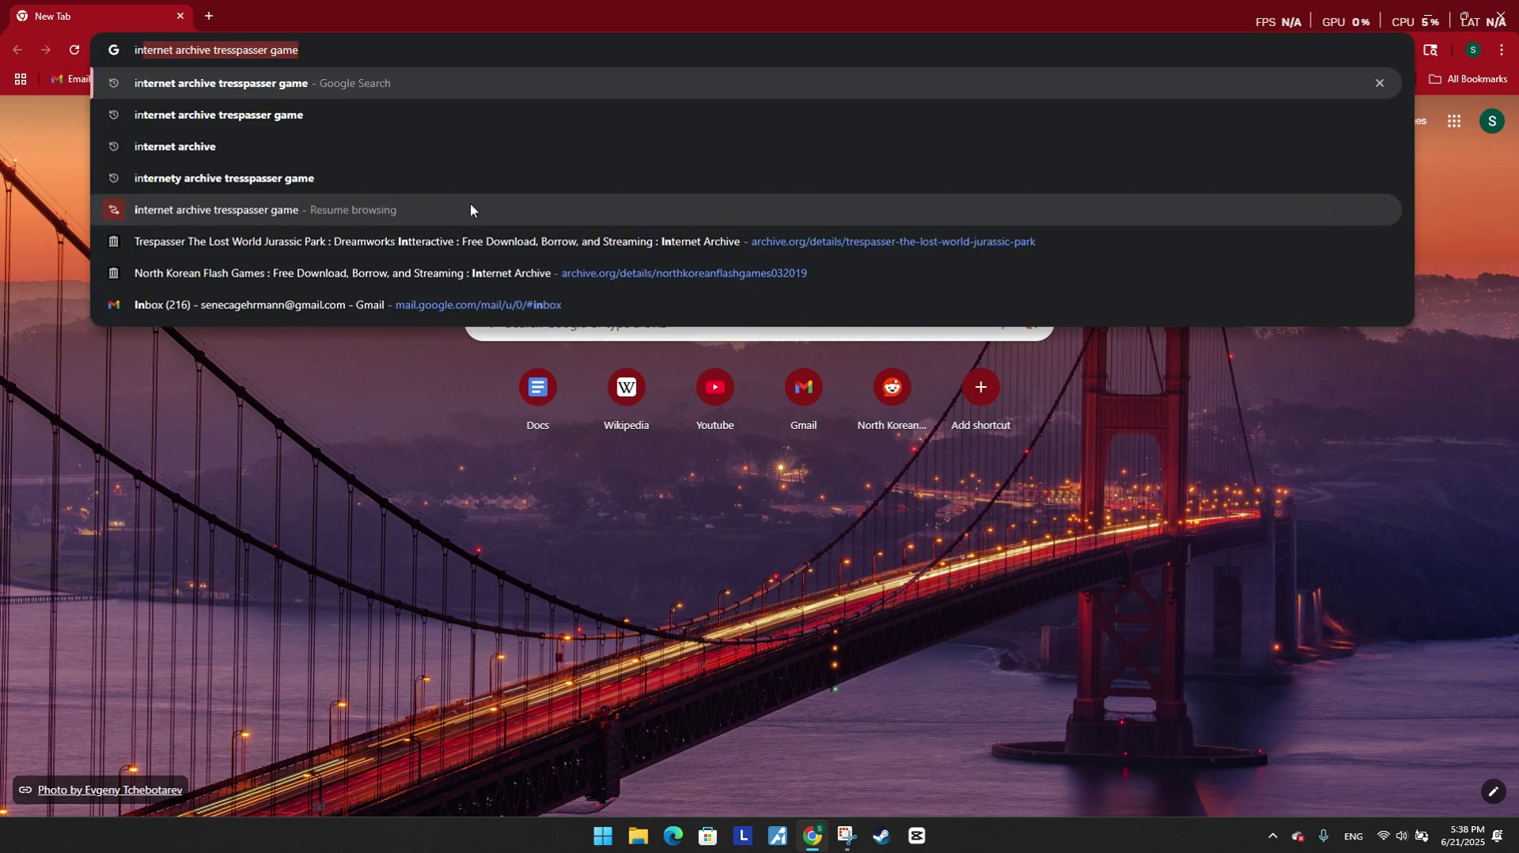
pyautogui.write('trent ar')
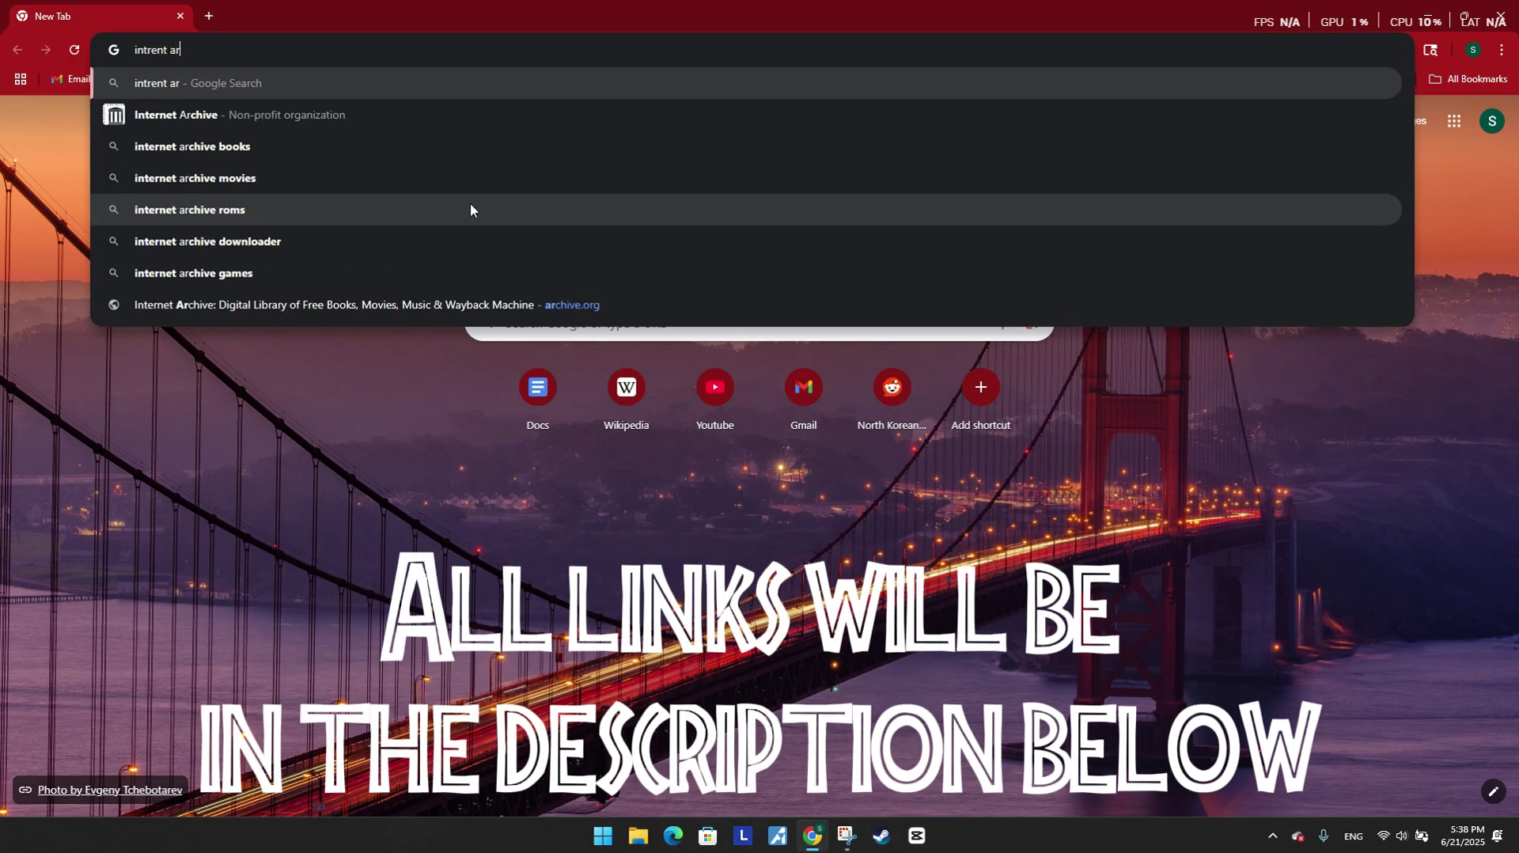
pyautogui.write('chive ')
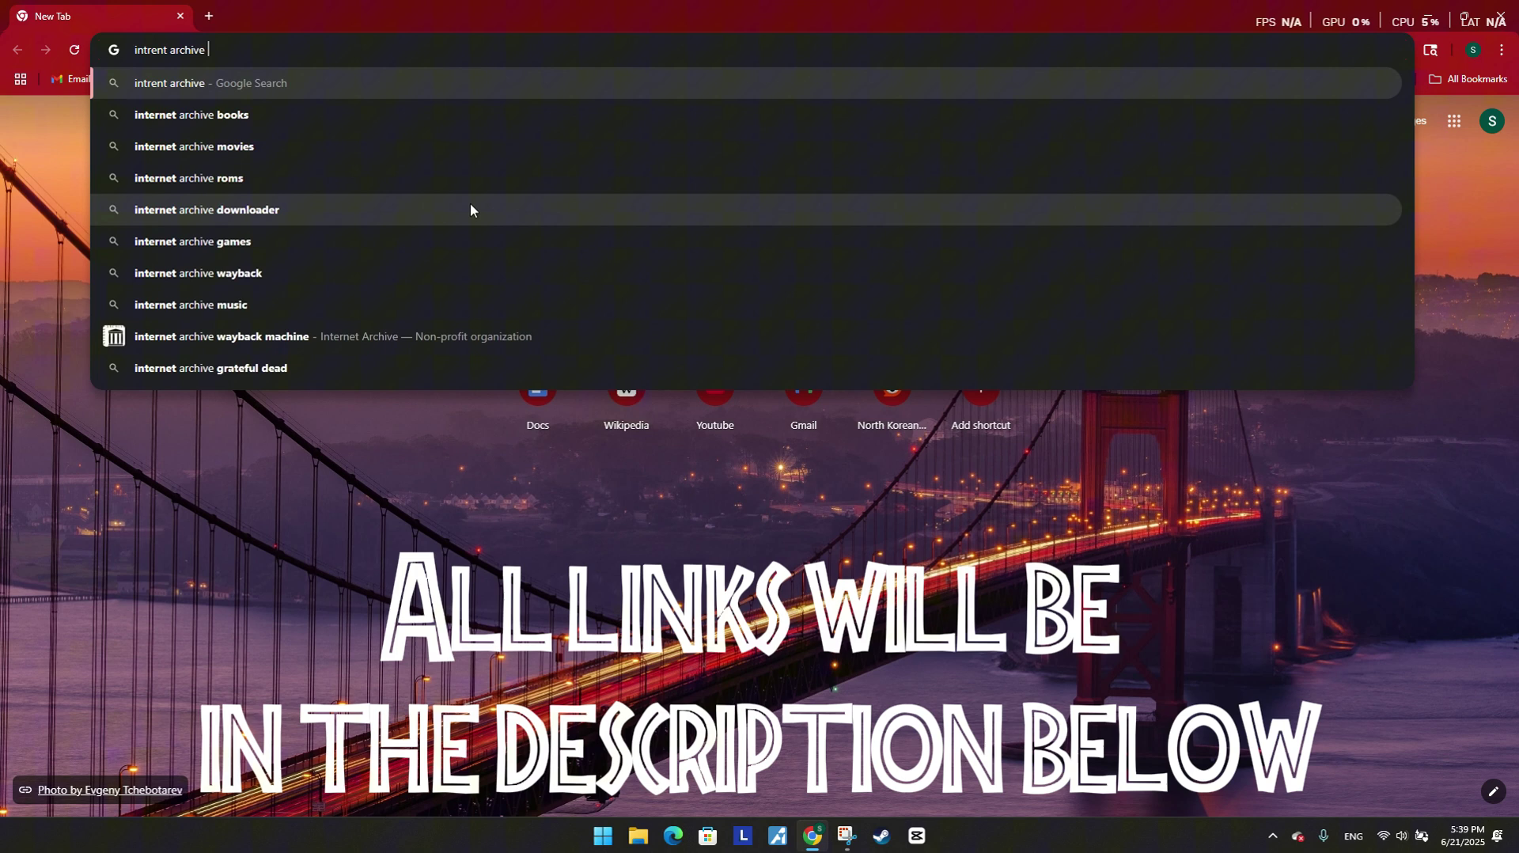
pyautogui.write('ju')
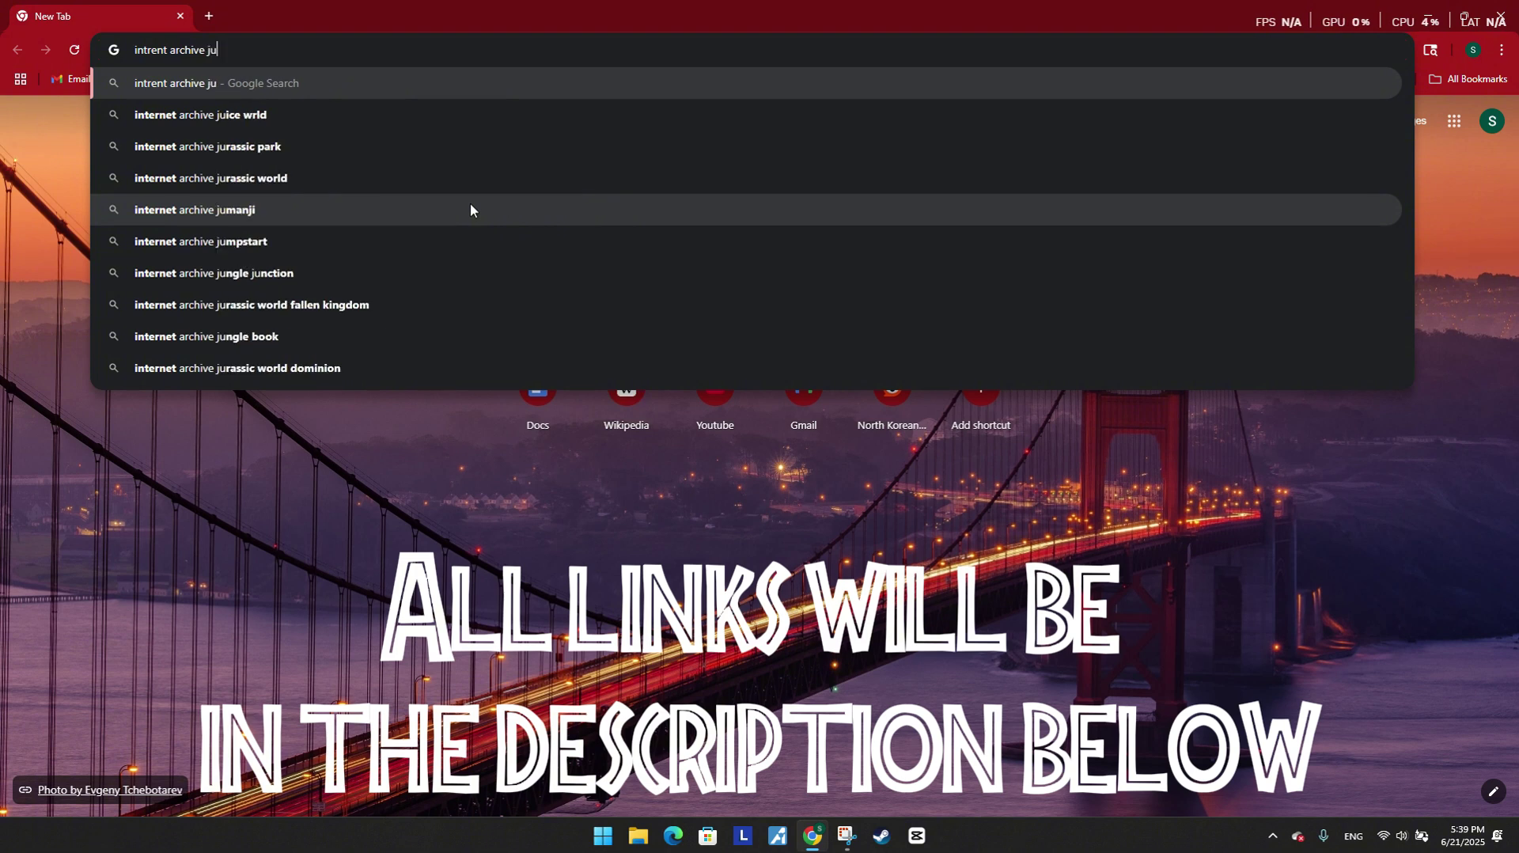
pyautogui.write('rrasic')
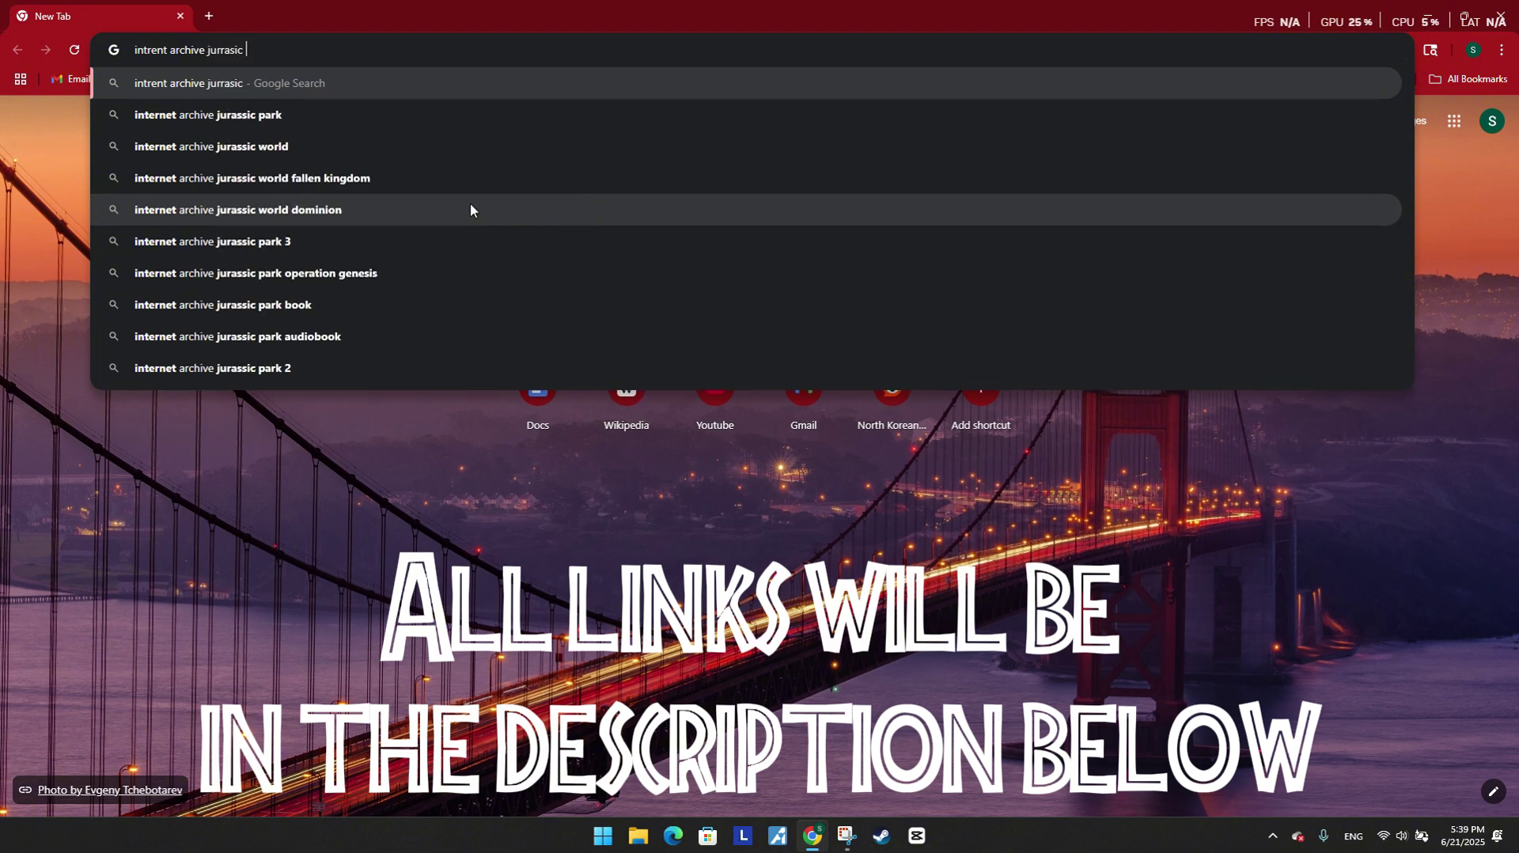
pyautogui.write(' park ')
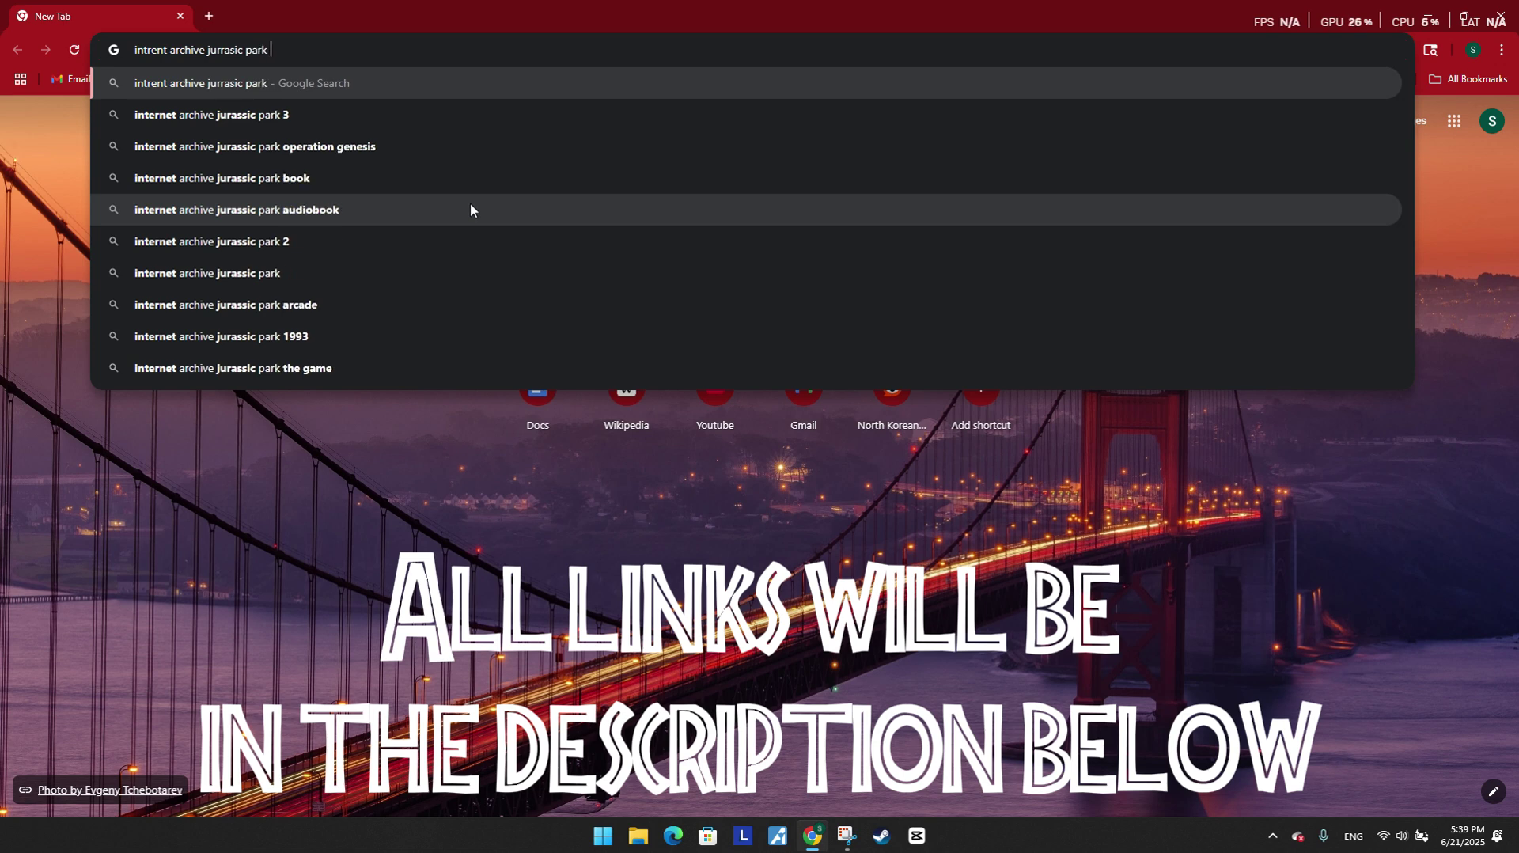
pyautogui.write('tresspasser')
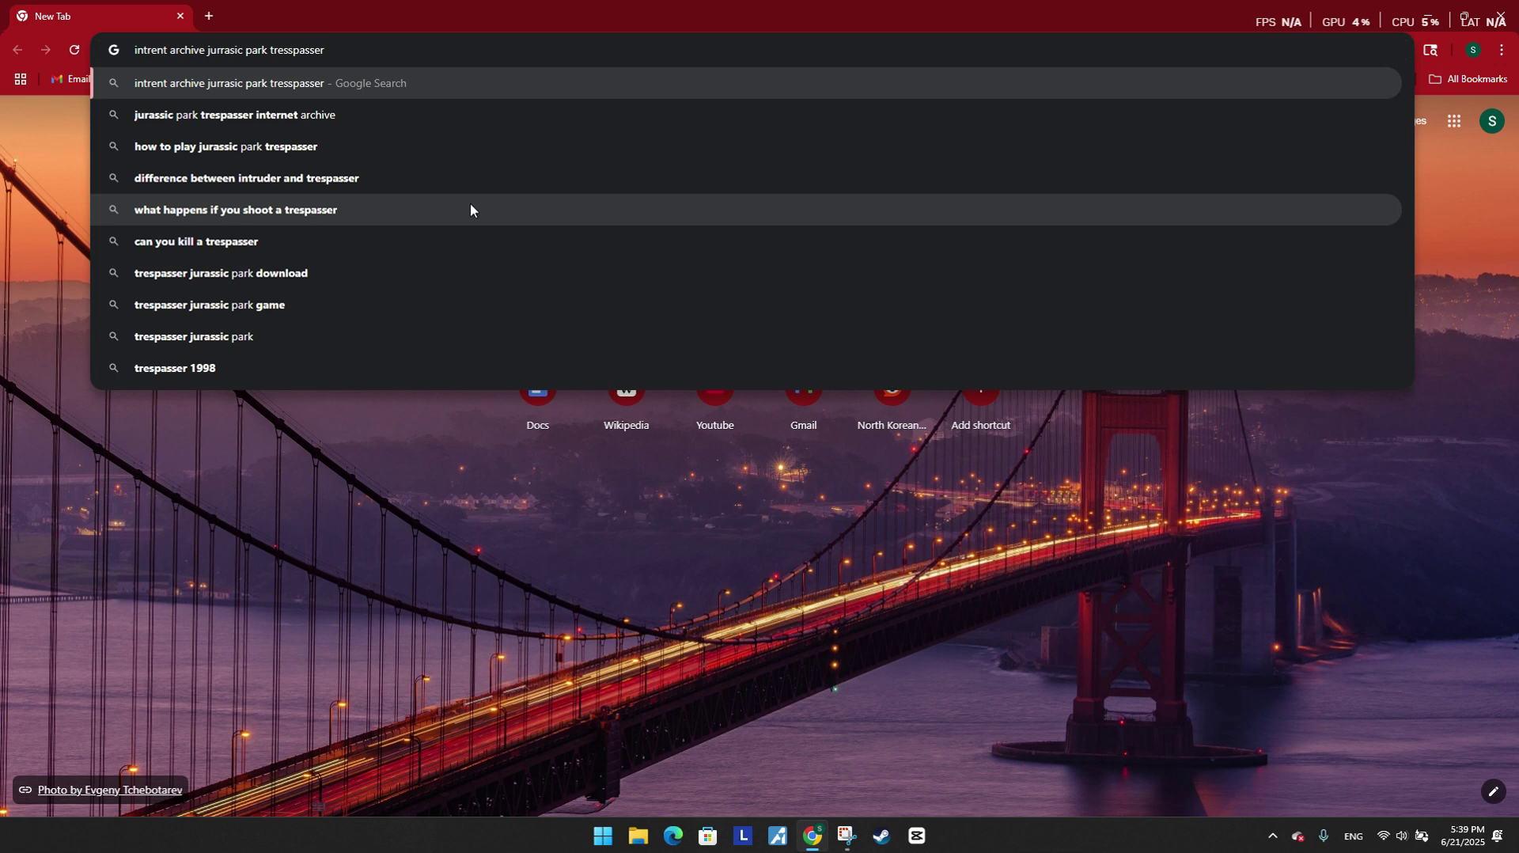
pyautogui.write(' ga,')
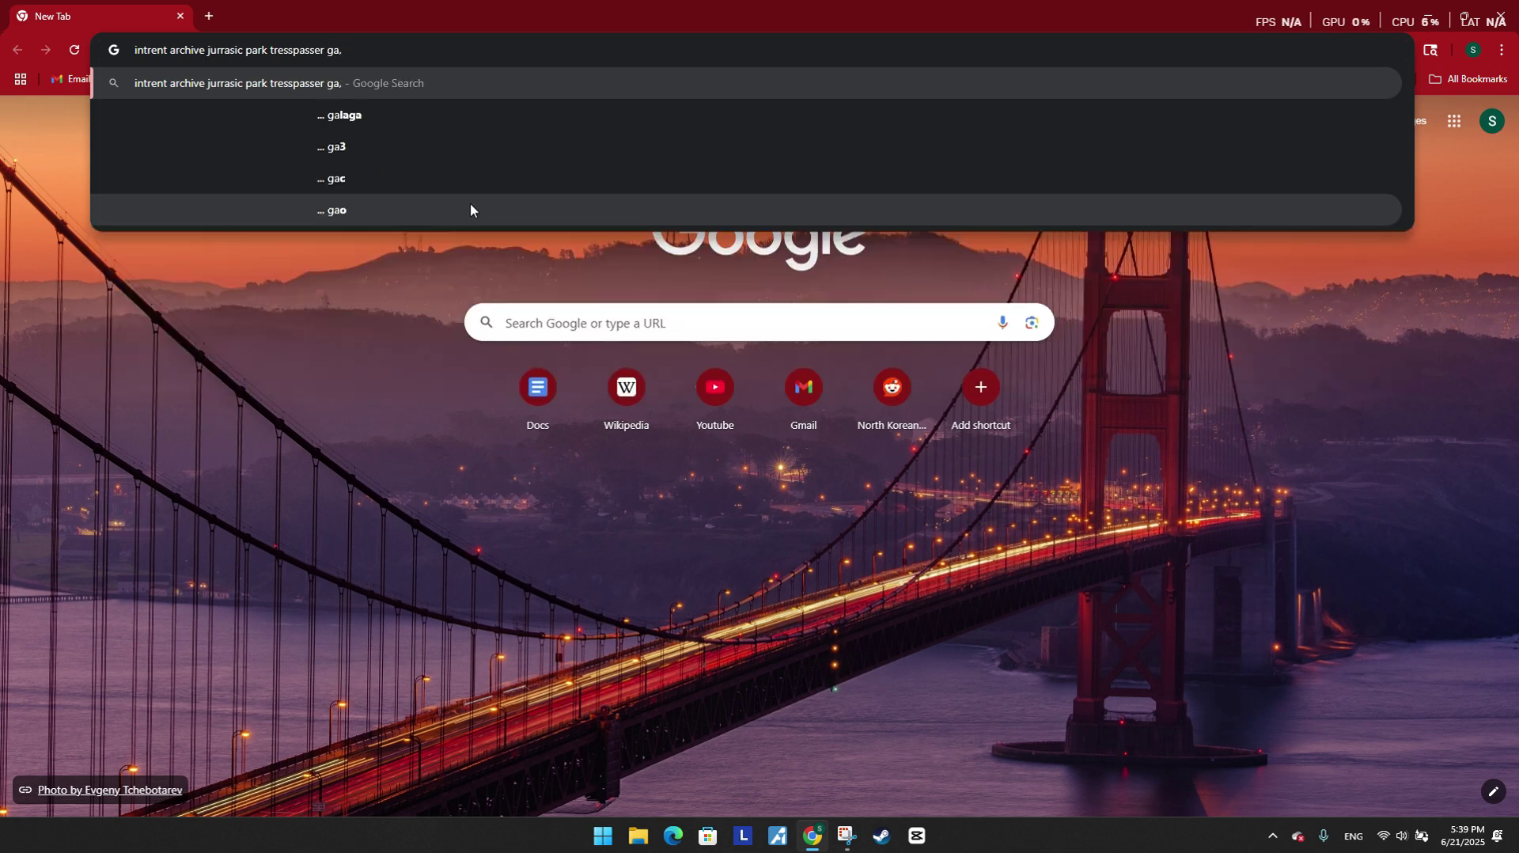
pyautogui.press('BackSpace')
pyautogui.write('me')
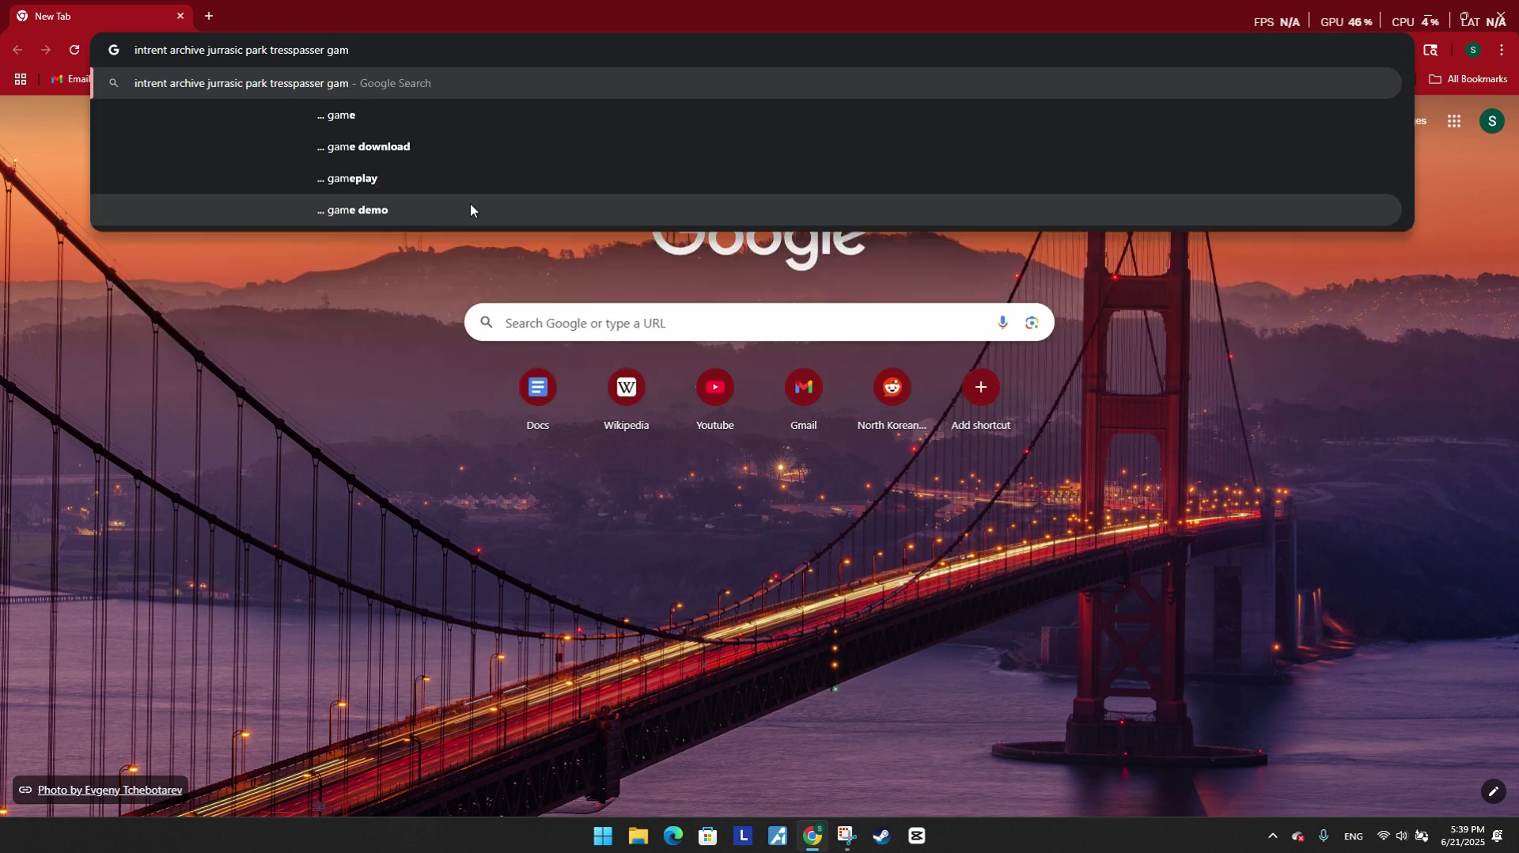
pyautogui.press('Return')
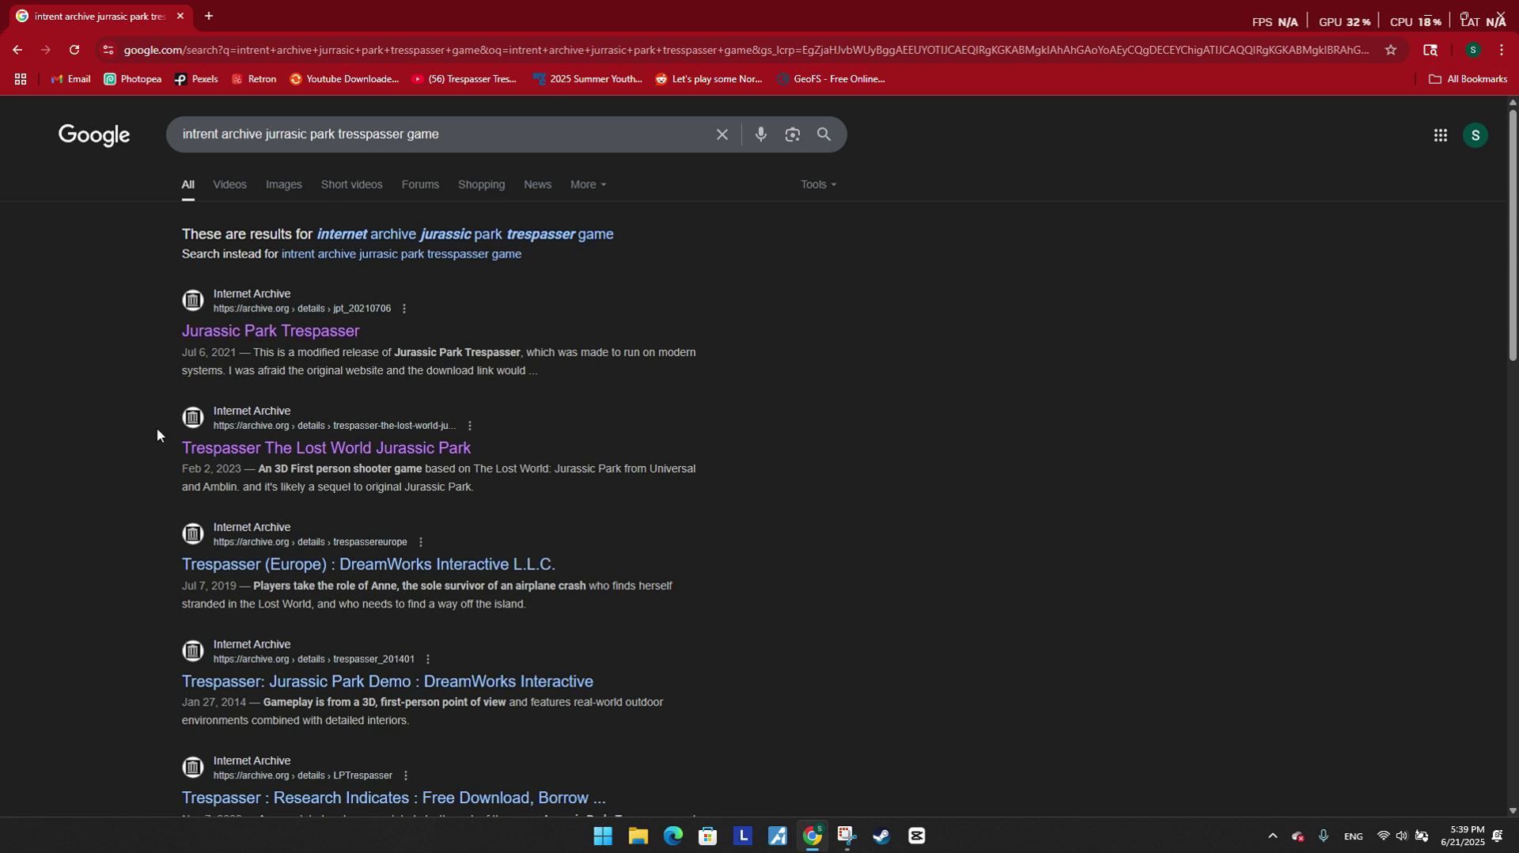
# Open the archive.org Trespasser result and scroll down to its ISO IMAGE download
pyautogui.click(291, 445)
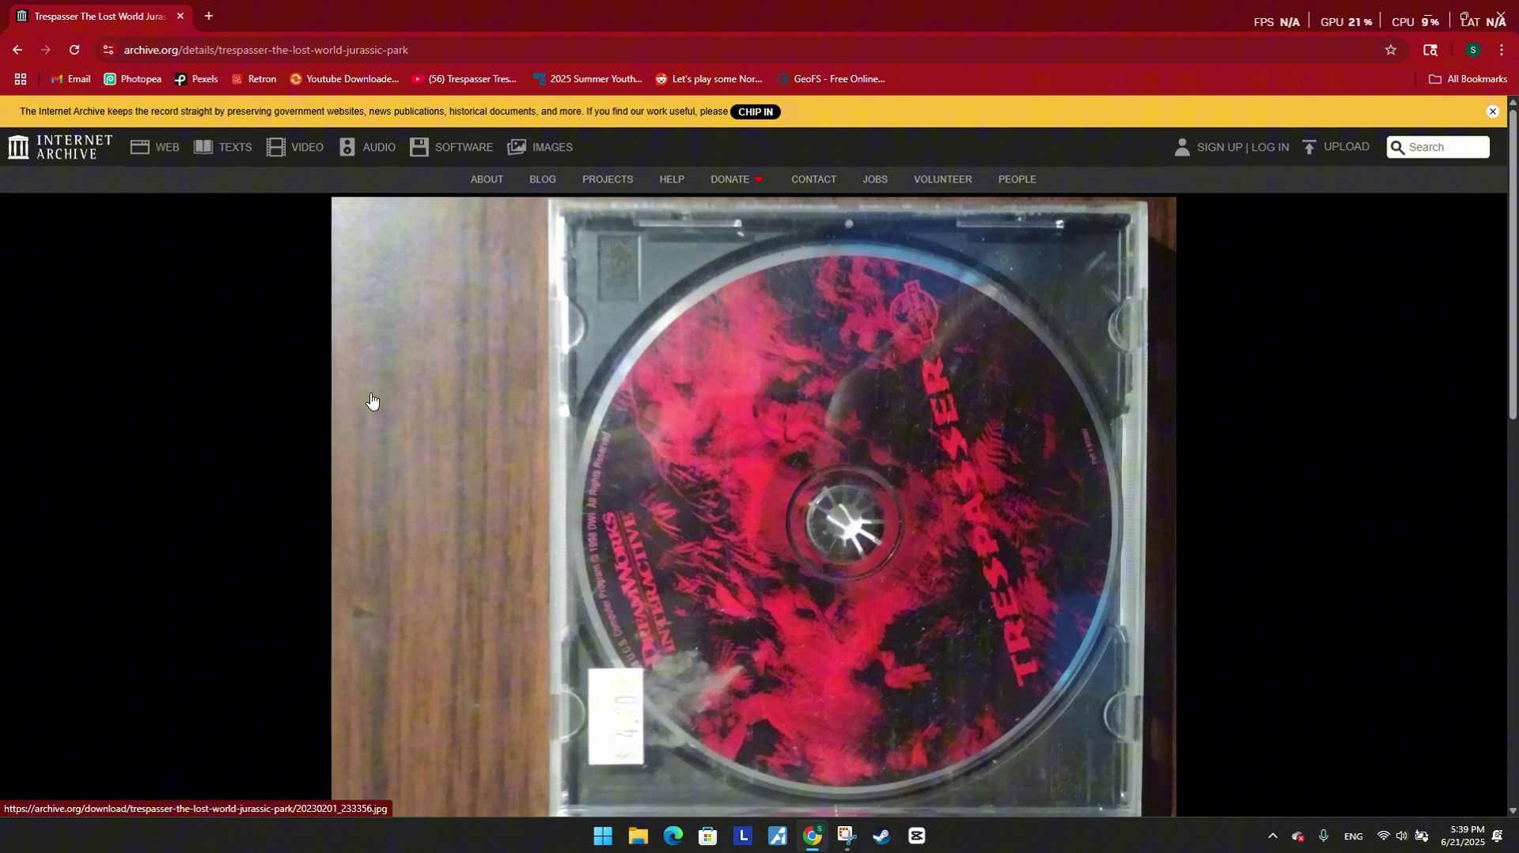
pyautogui.scroll(-1, 978, 259)
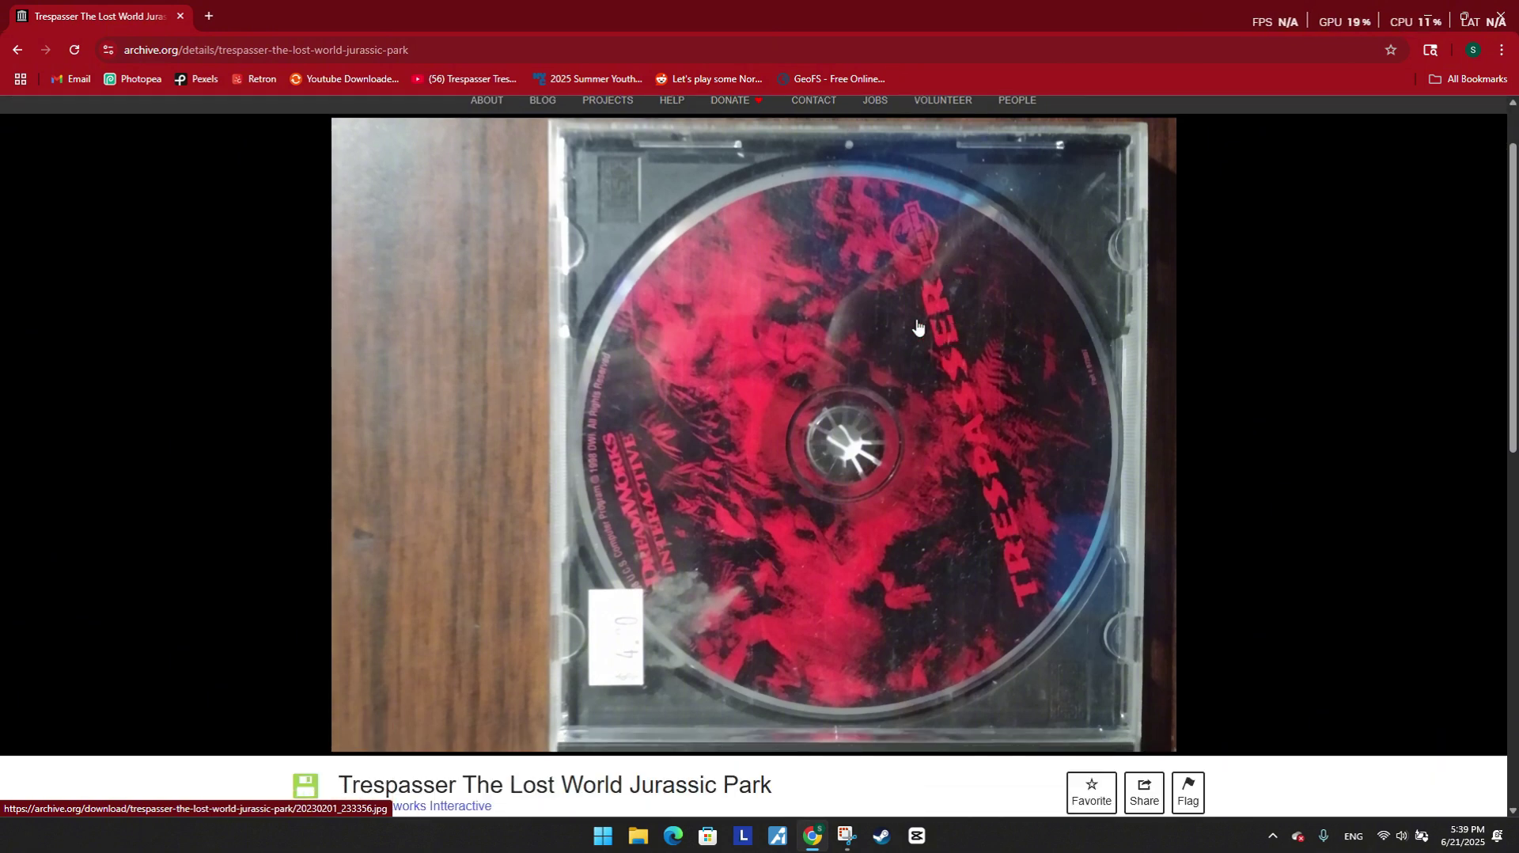
pyautogui.scroll(-2, 869, 294)
pyautogui.scroll(3, 878, 285)
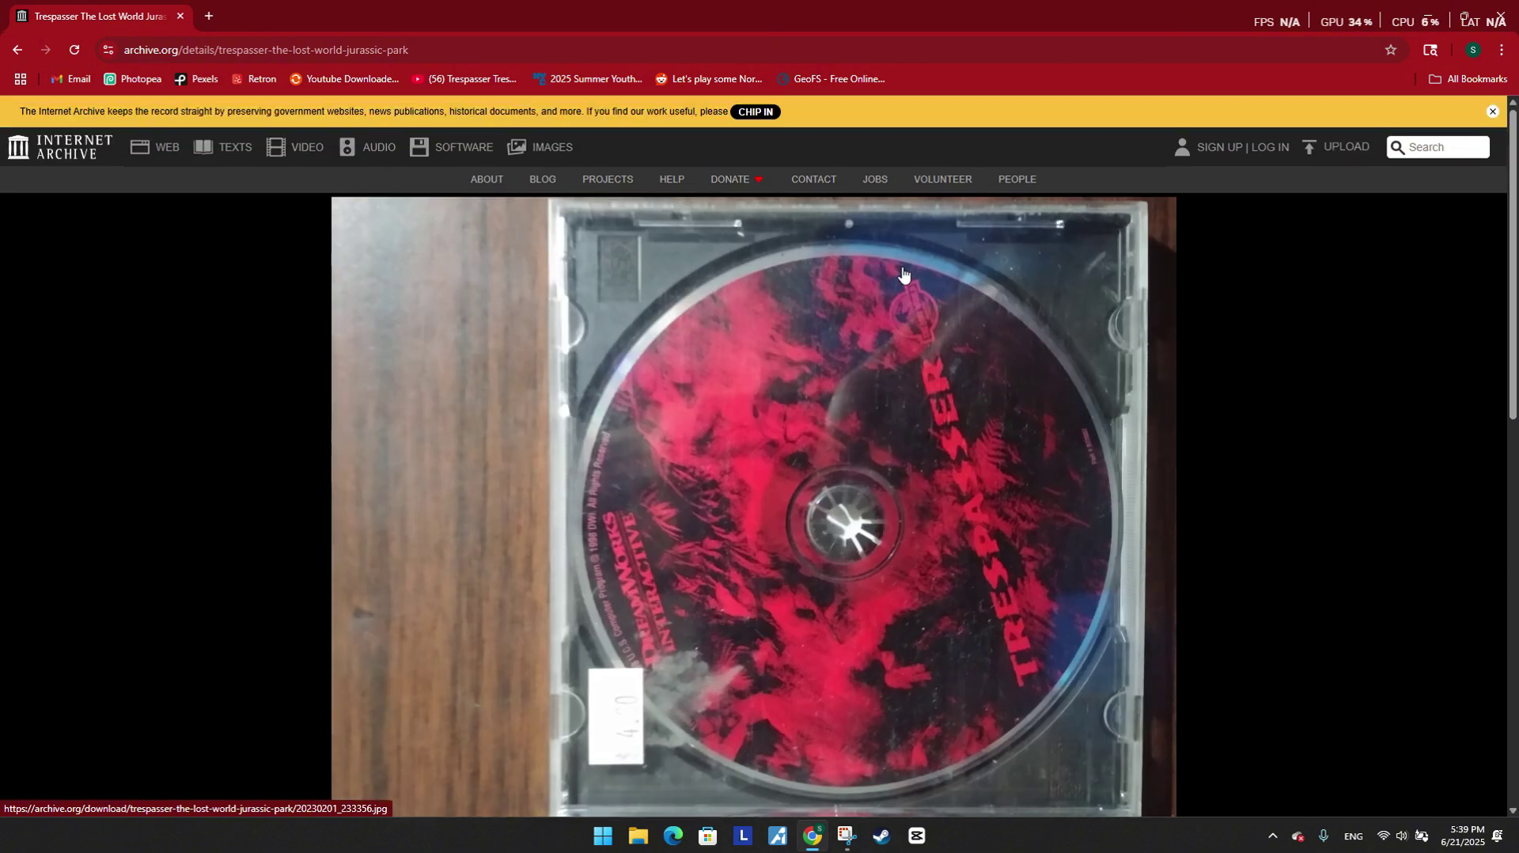
pyautogui.scroll(-6, 894, 277)
pyautogui.scroll(-2, 894, 277)
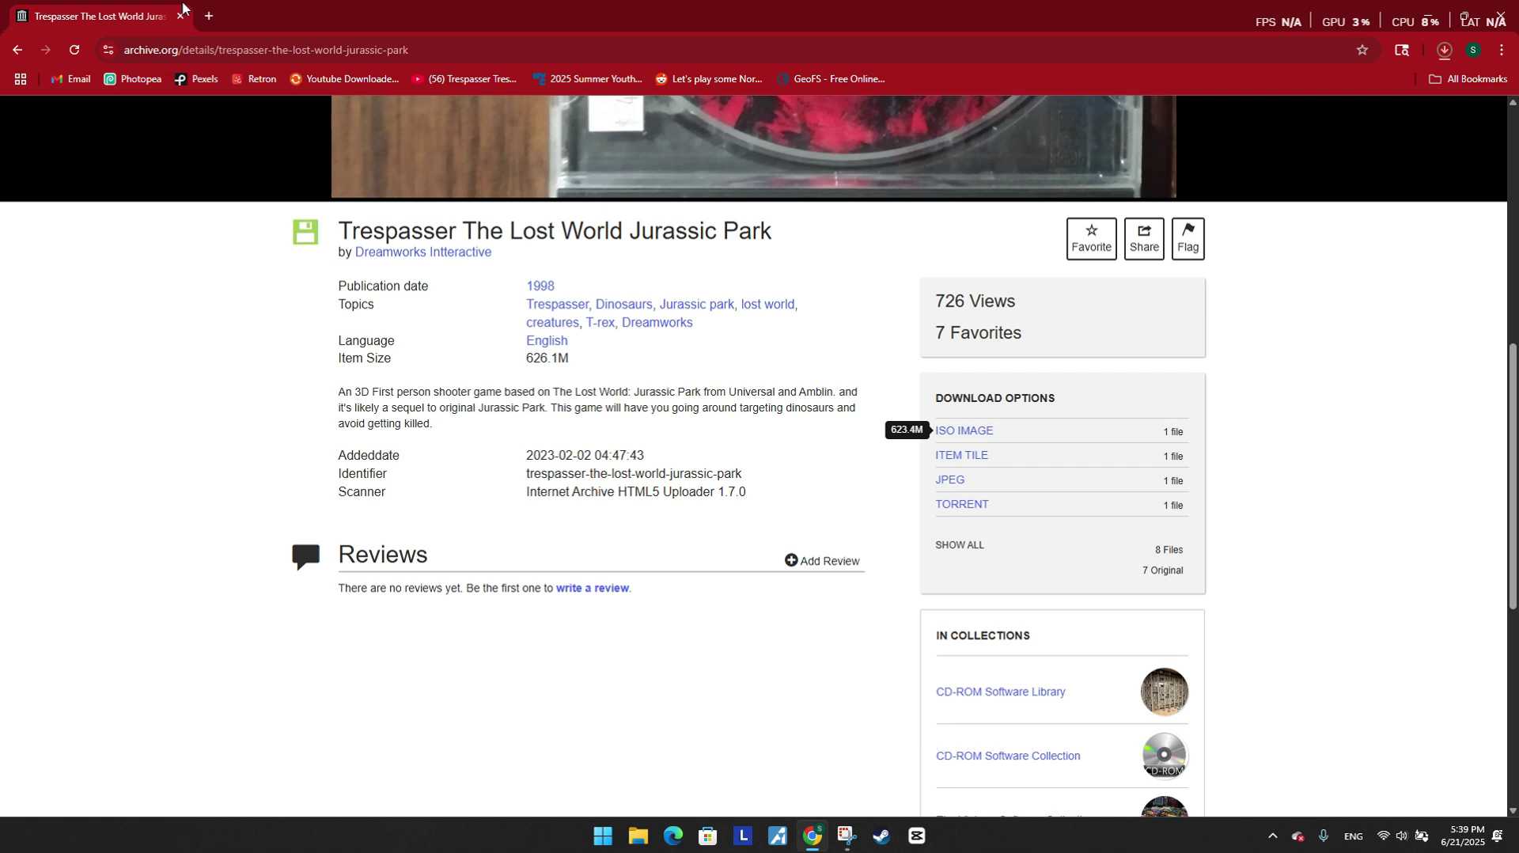
# Search the web for 'trespasser demo' in a new tab
pyautogui.click(209, 16)
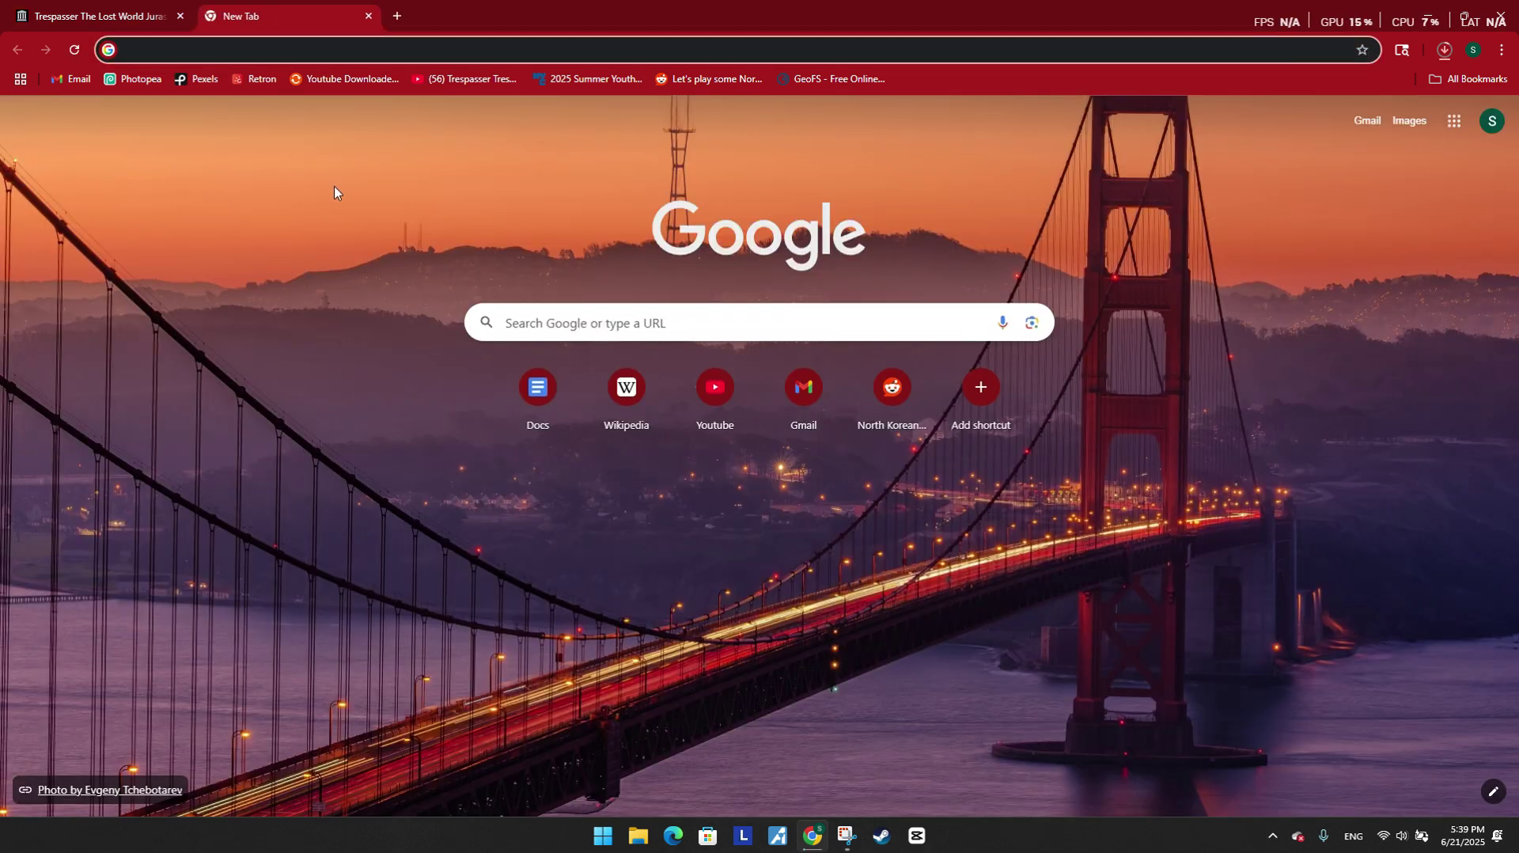
pyautogui.write('tres')
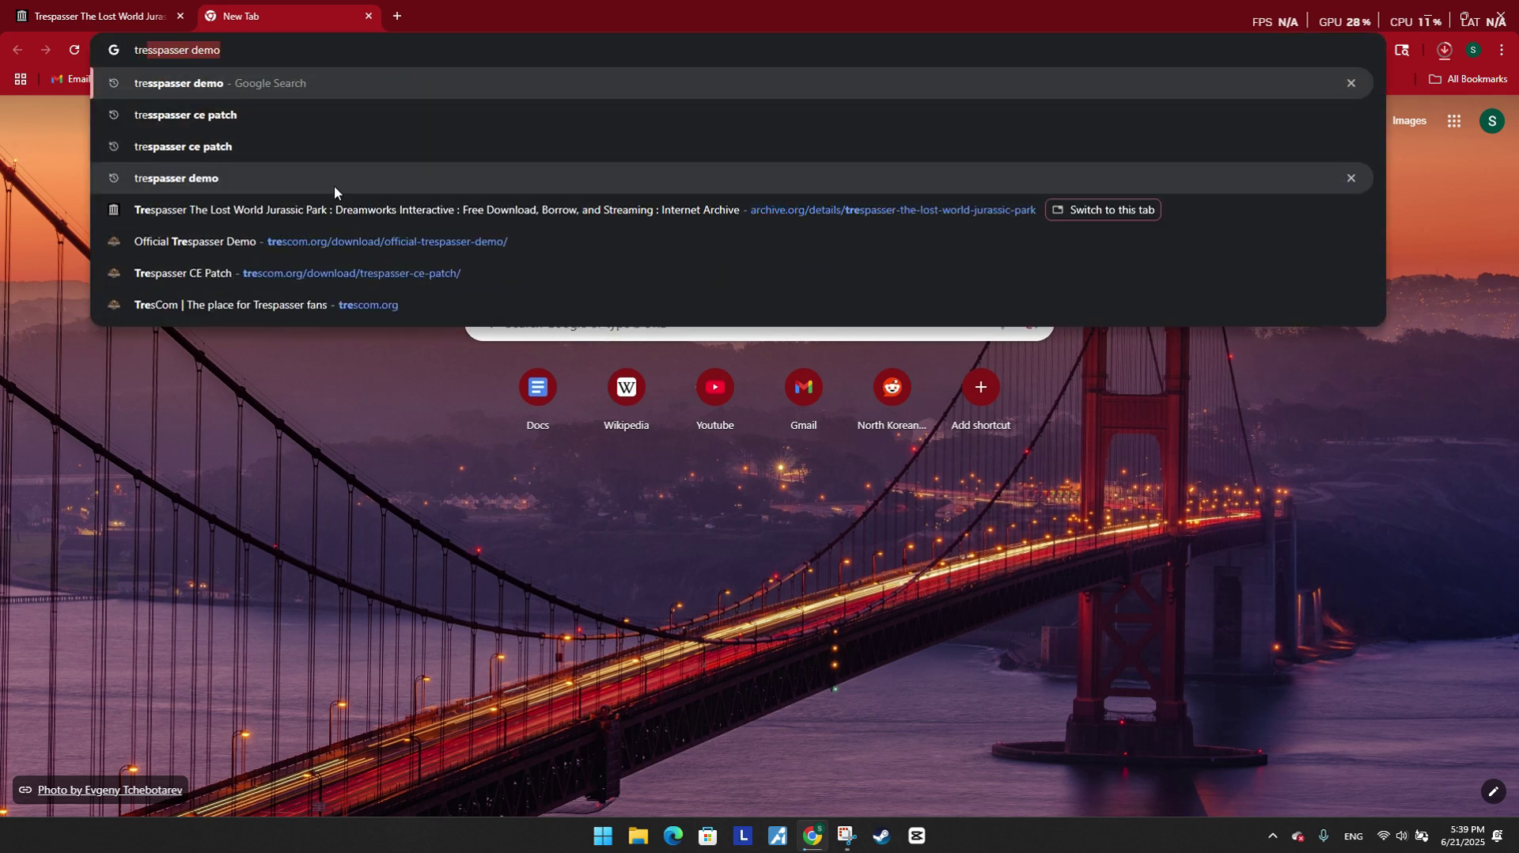
pyautogui.write('dspa')
pyautogui.press('BackSpace')
pyautogui.press('BackSpace')
pyautogui.press('BackSpace')
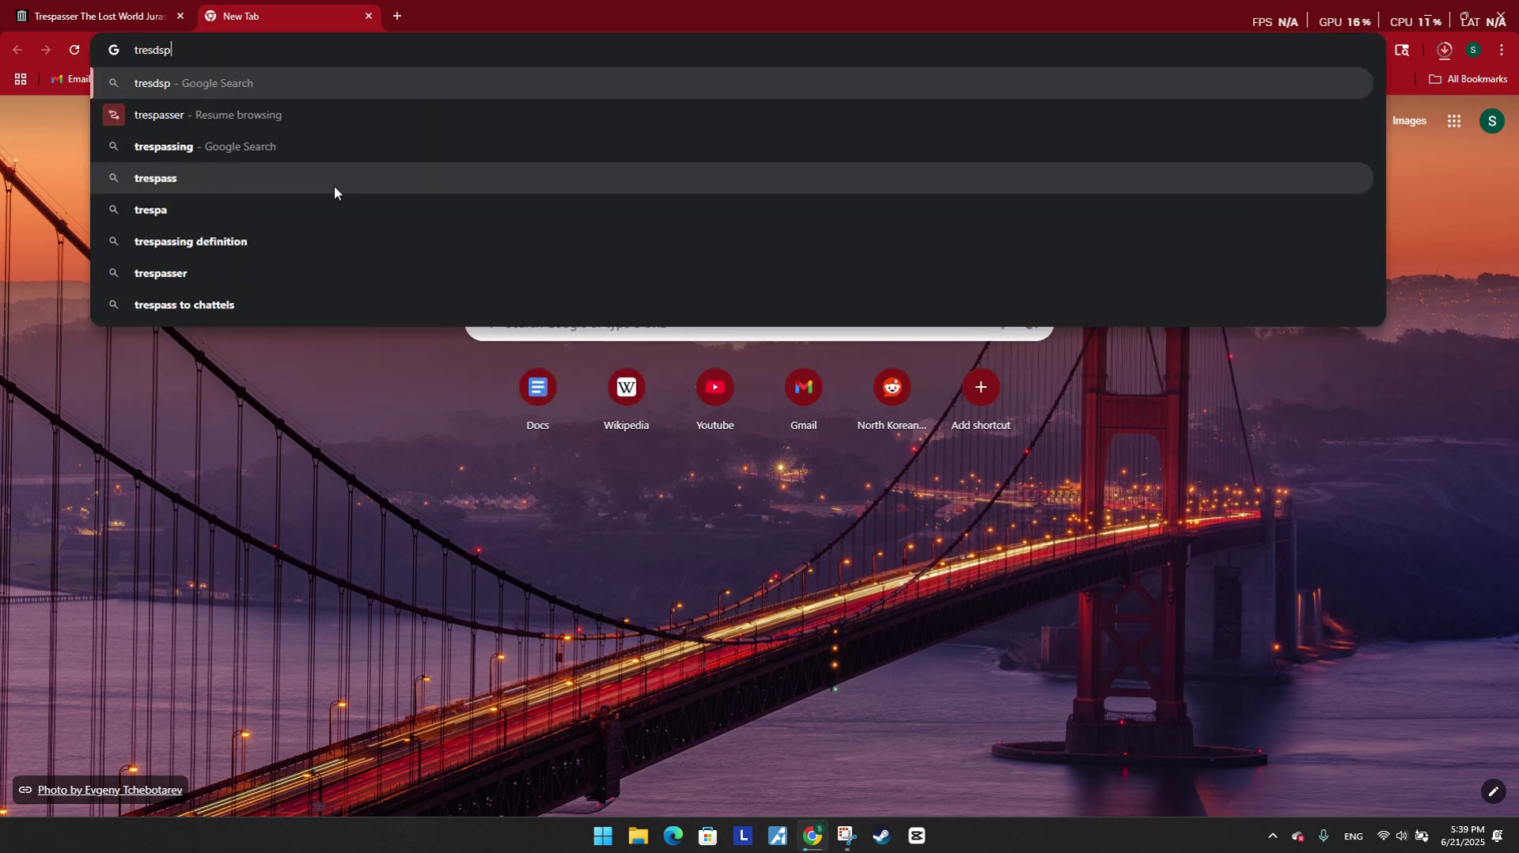
pyautogui.press('BackSpace')
pyautogui.write('passe')
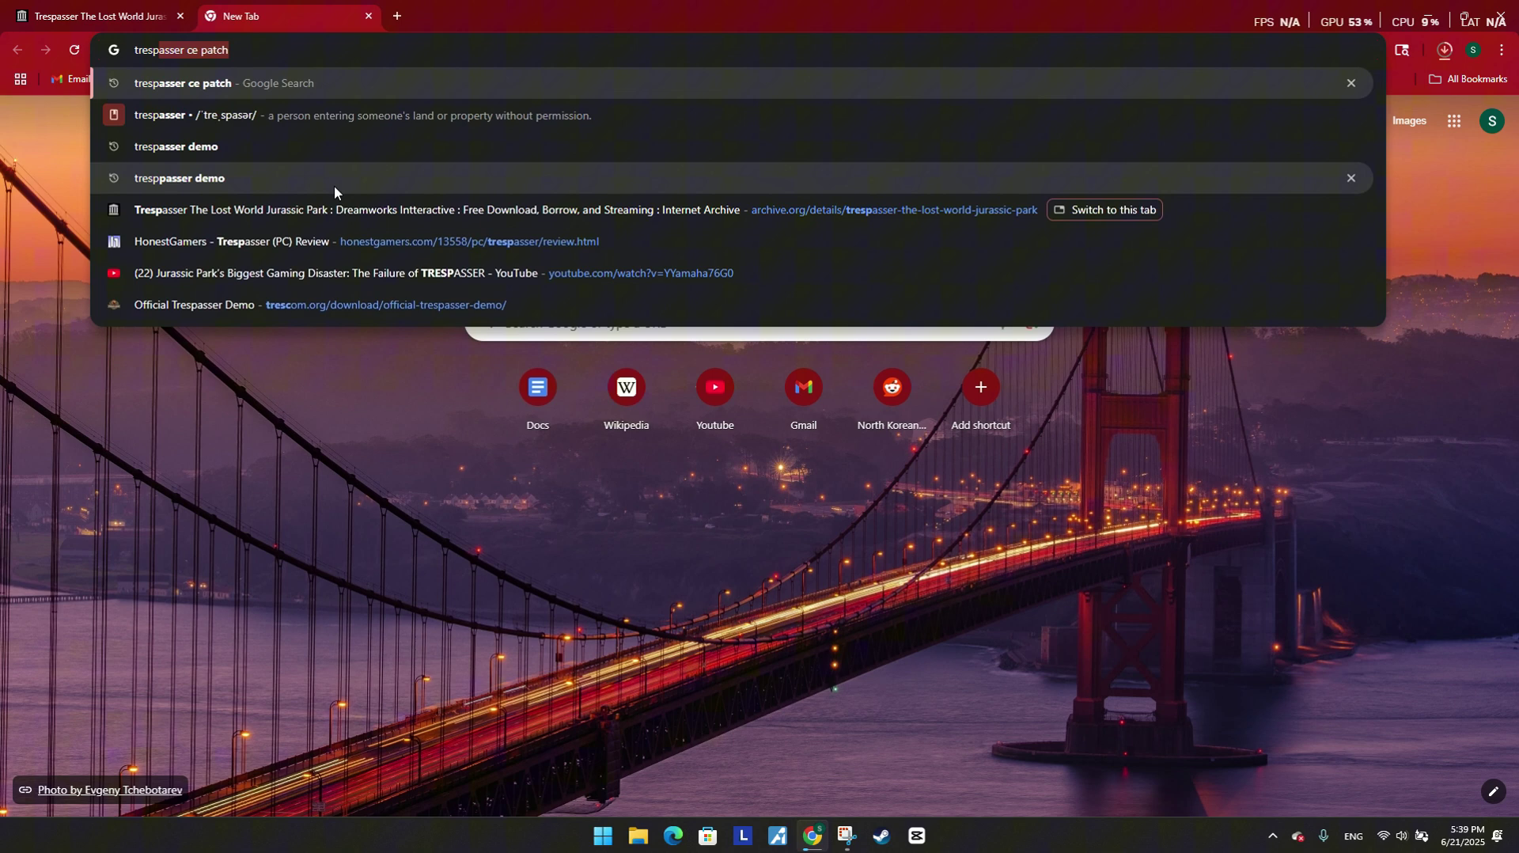
pyautogui.write('r')
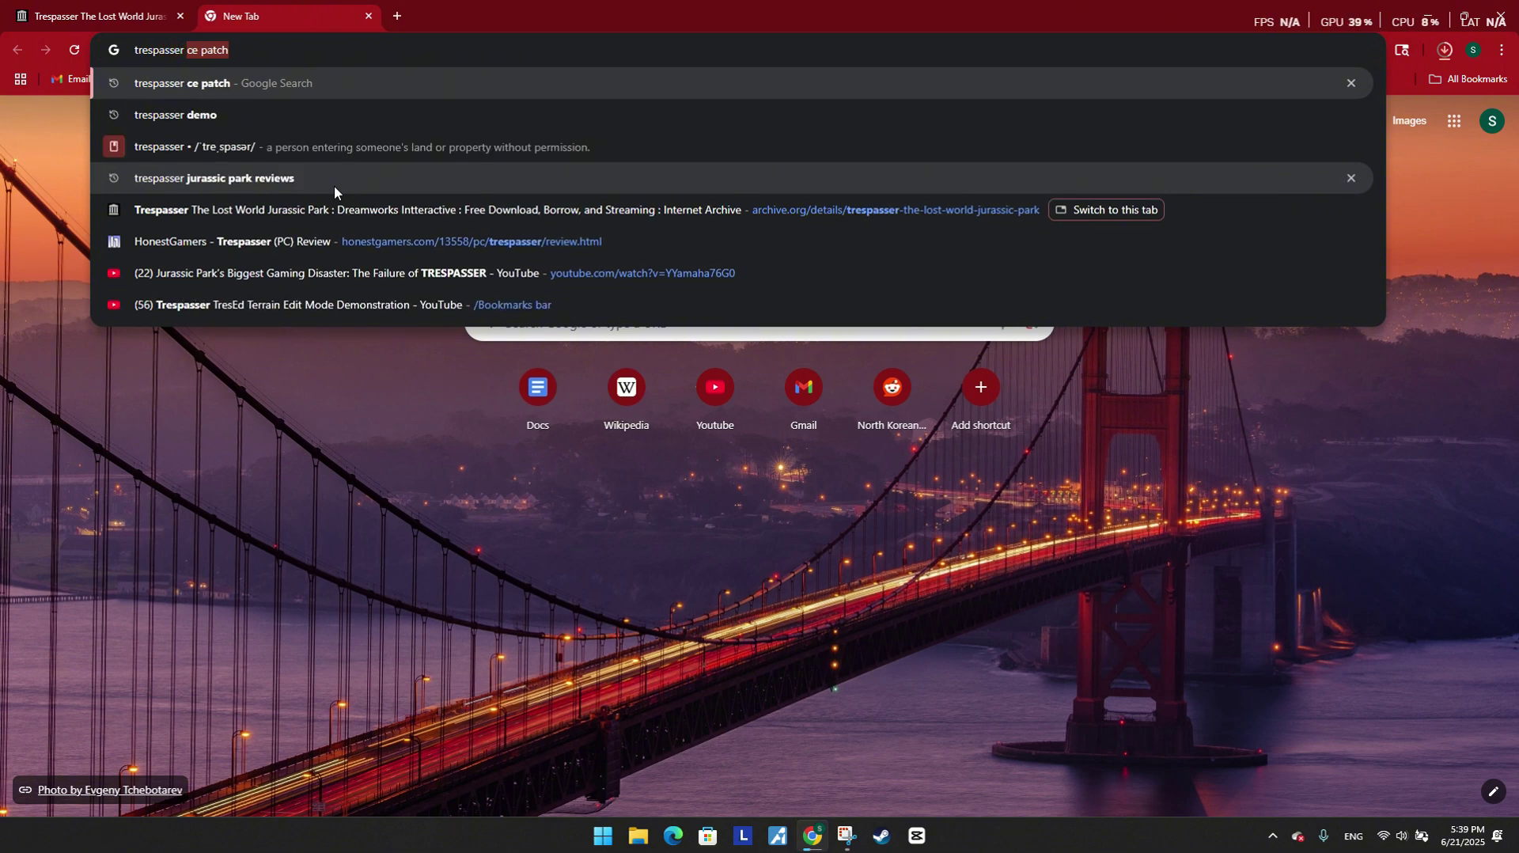
pyautogui.write(' demo')
pyautogui.press('Return')
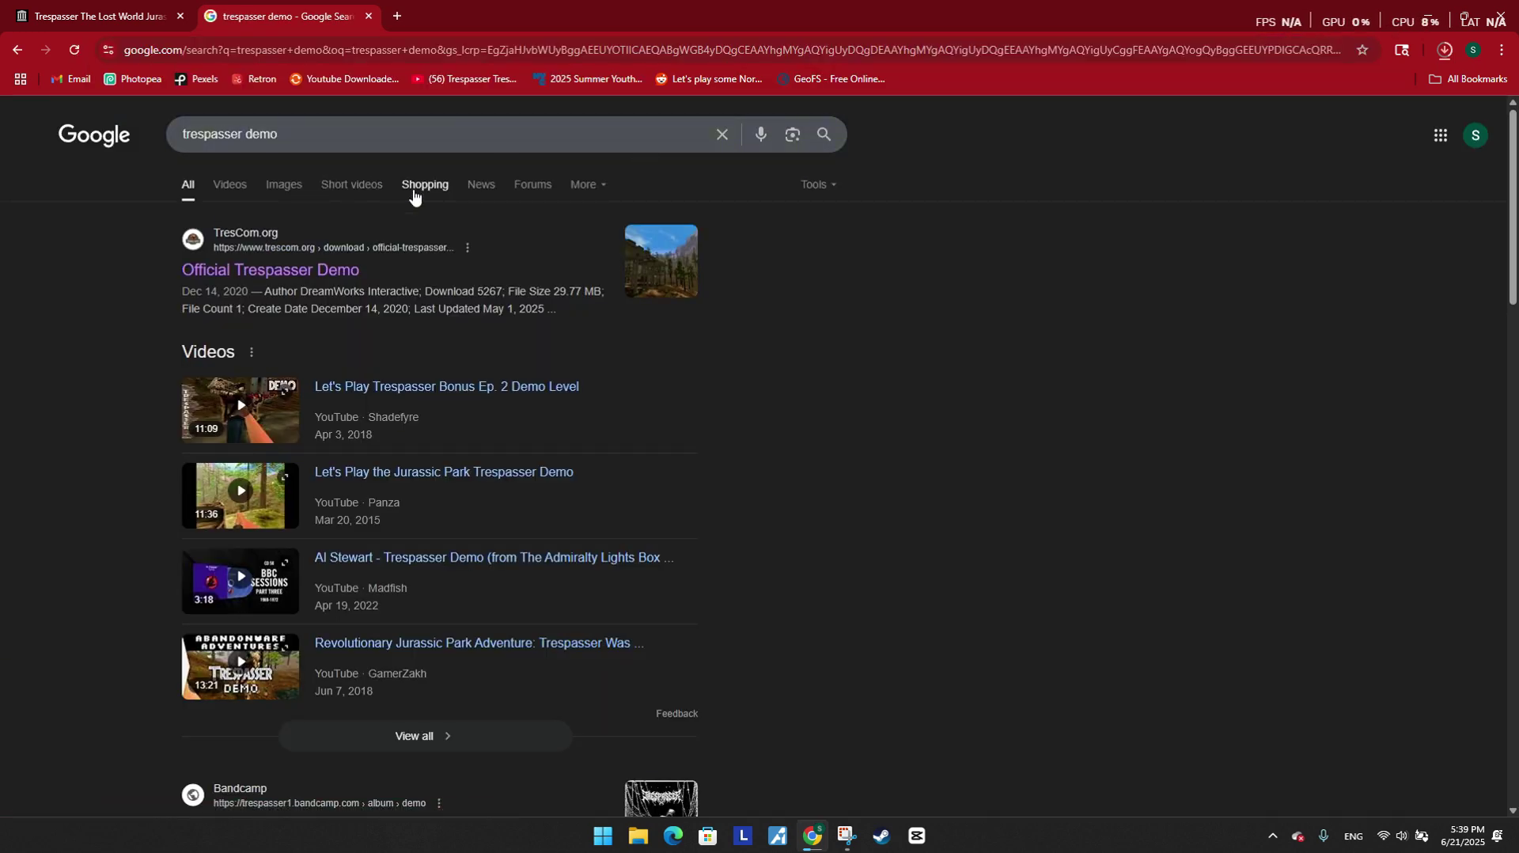
# Open the TresCom Official Trespasser Demo page and download the demo
pyautogui.click(204, 253)
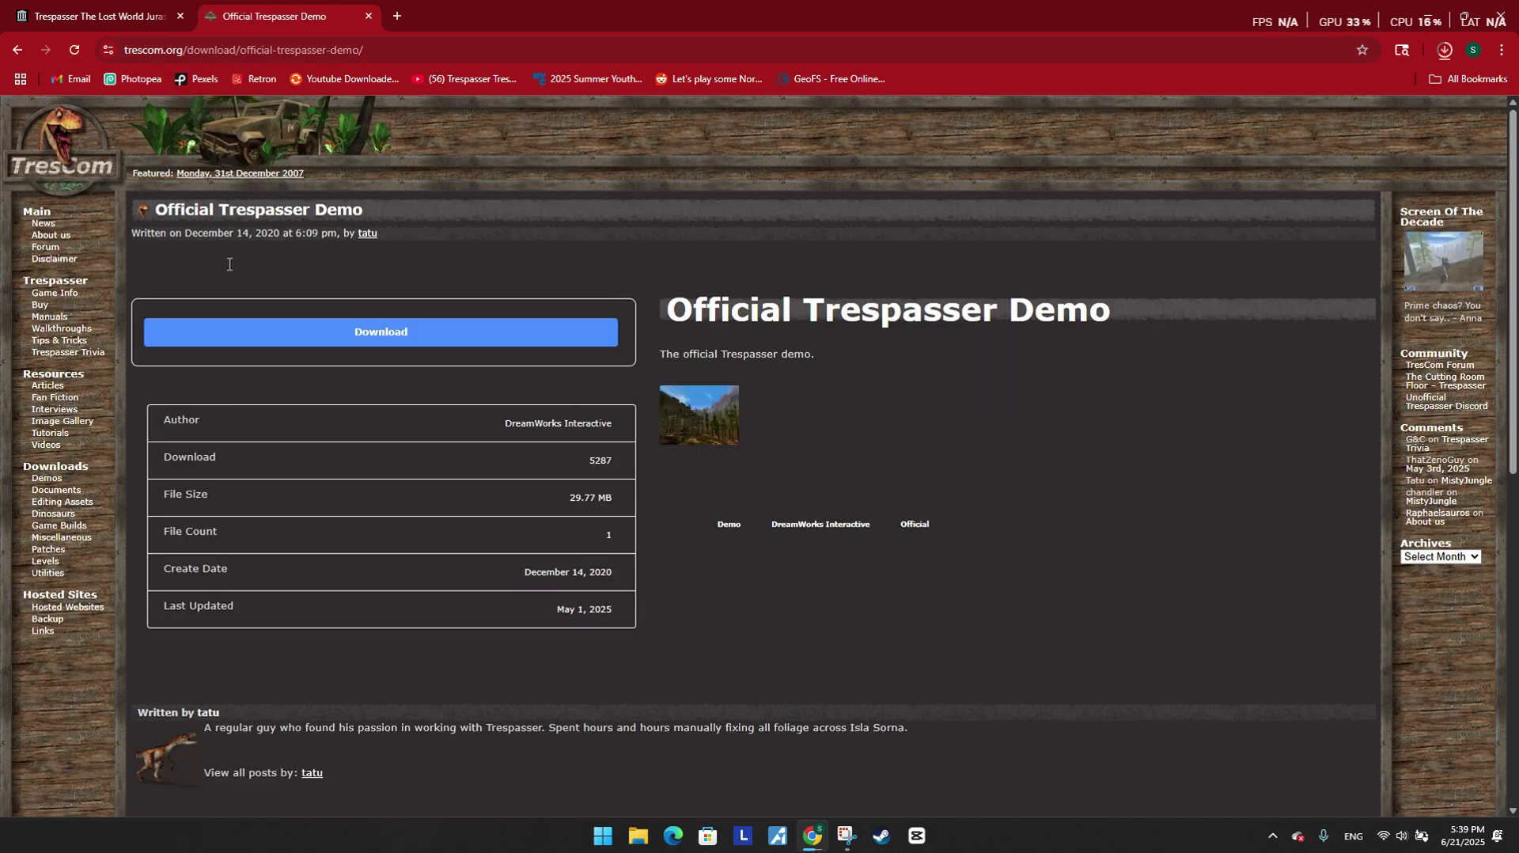
pyautogui.scroll(-1, 229, 263)
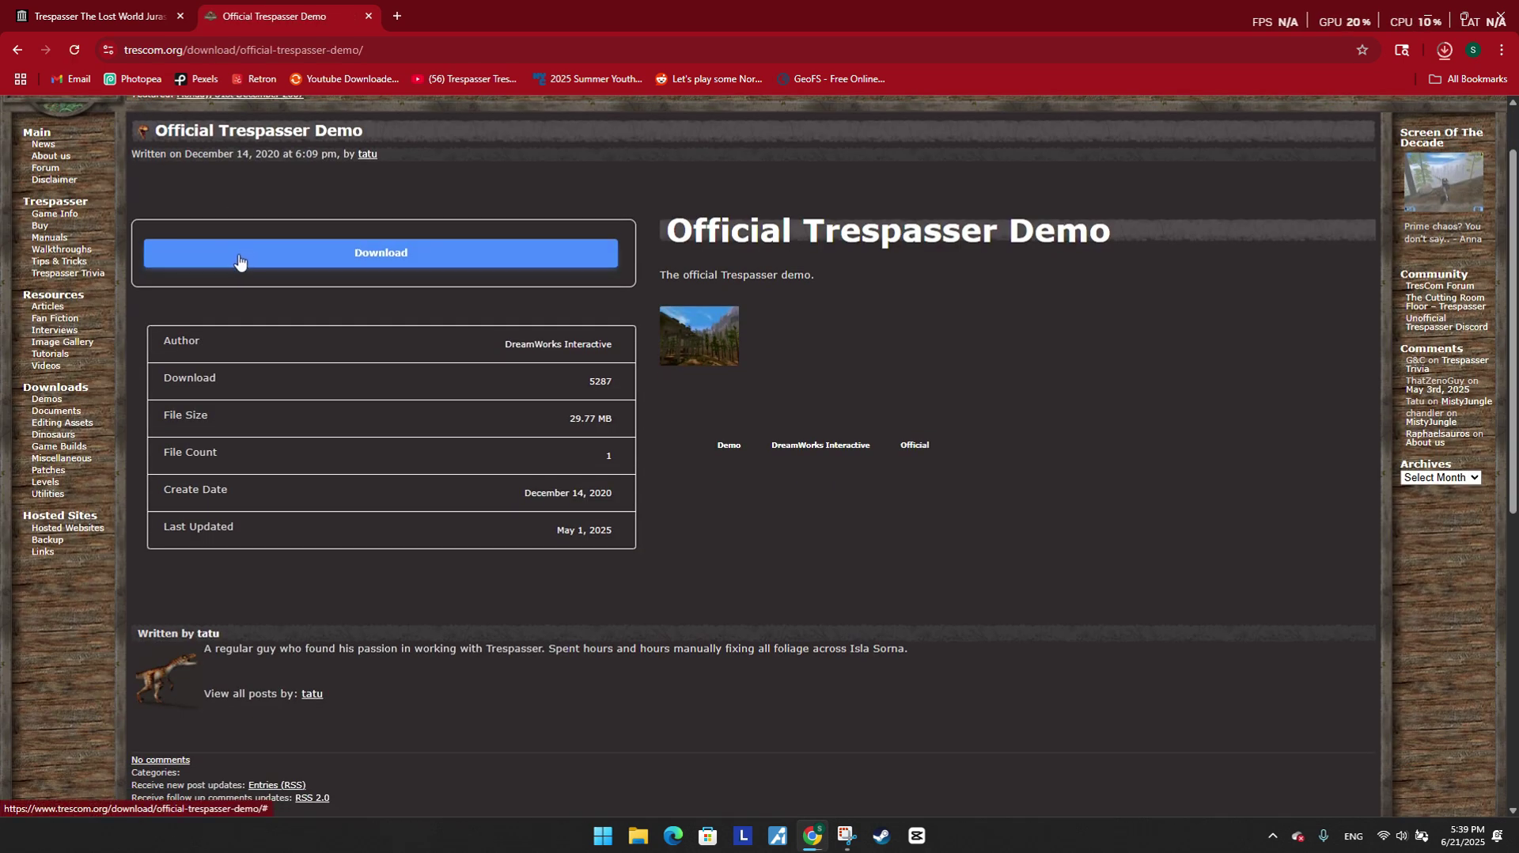
pyautogui.click(239, 262)
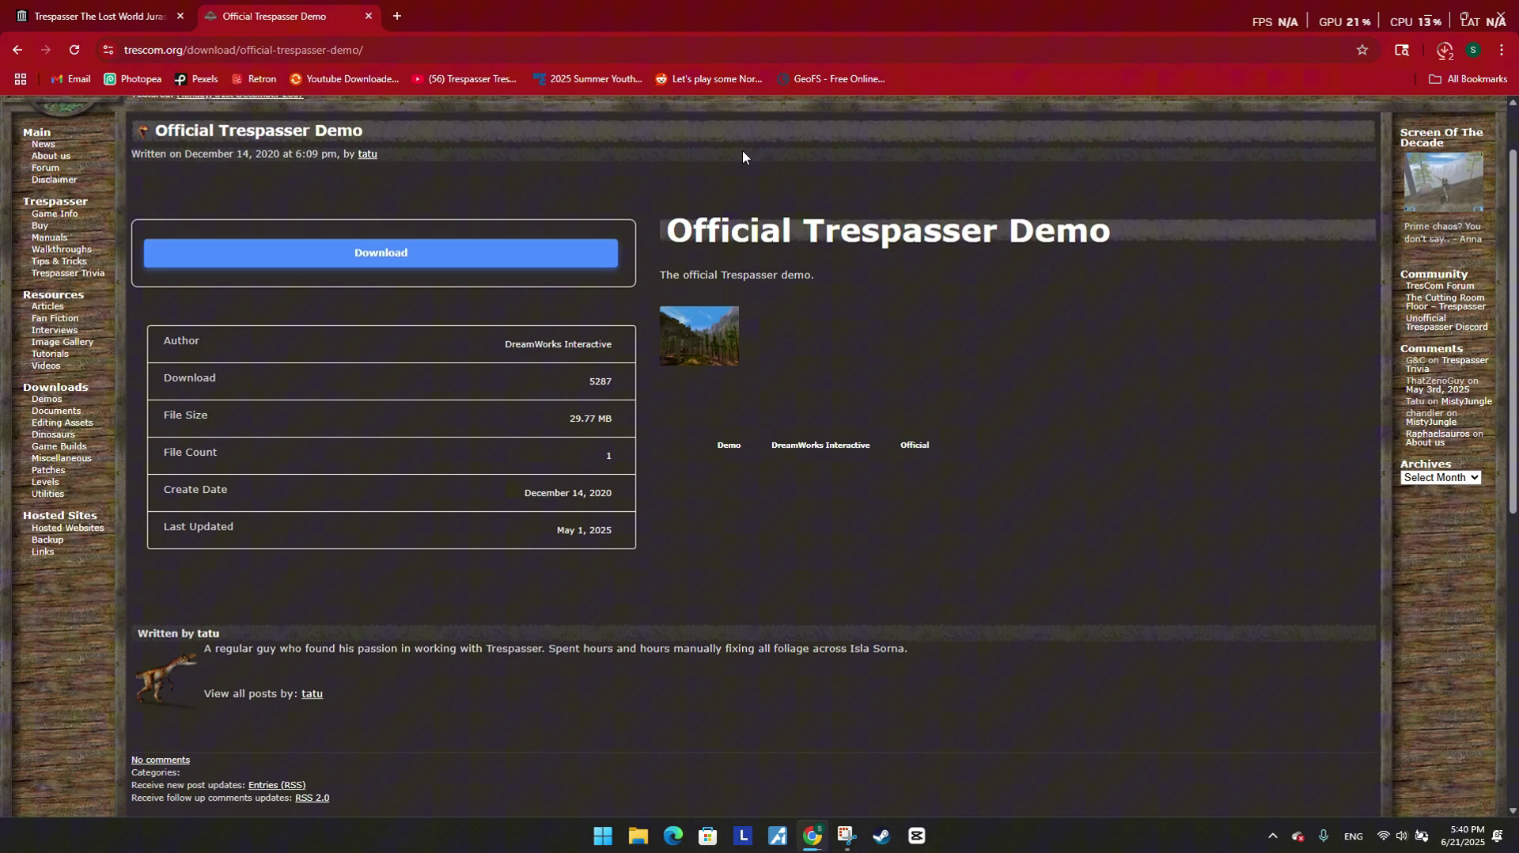
# Search 'trespasser ce patch' in a new tab and download it from TresCom's CE Patch page
pyautogui.click(397, 16)
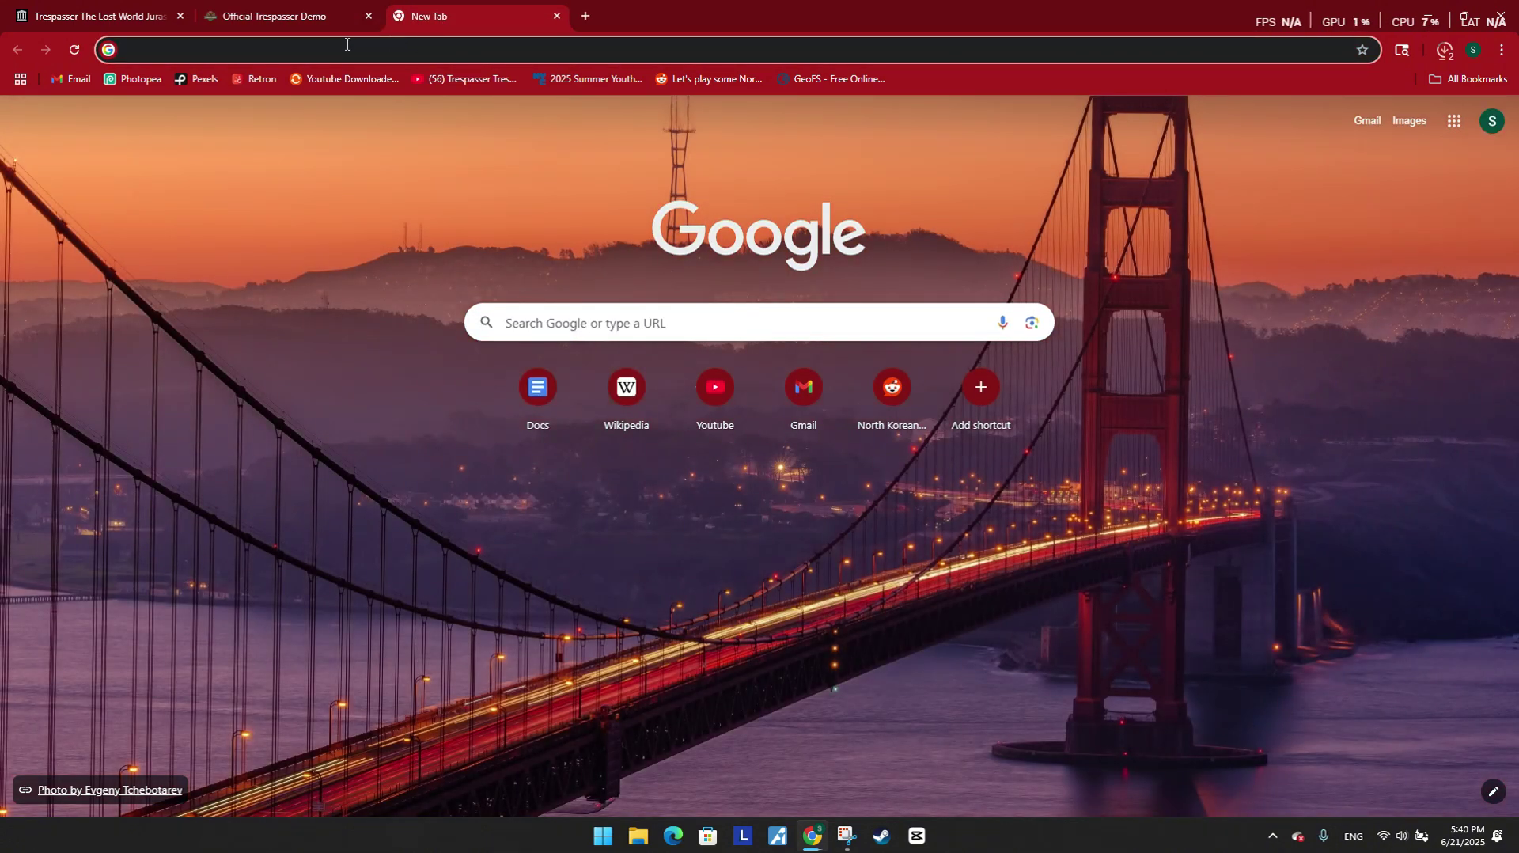
pyautogui.write('trespa')
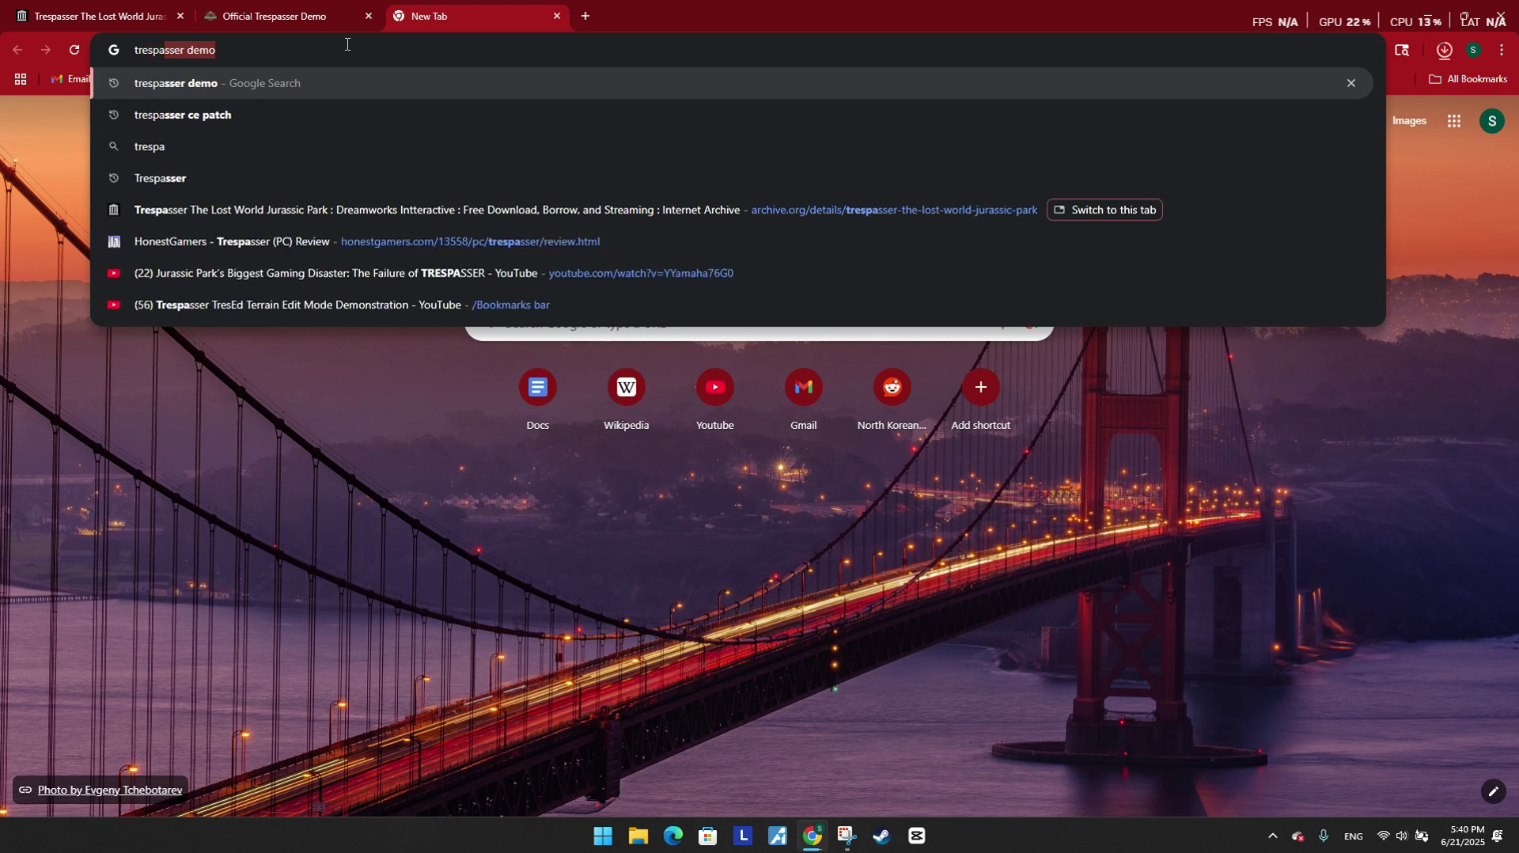
pyautogui.write('sser ce')
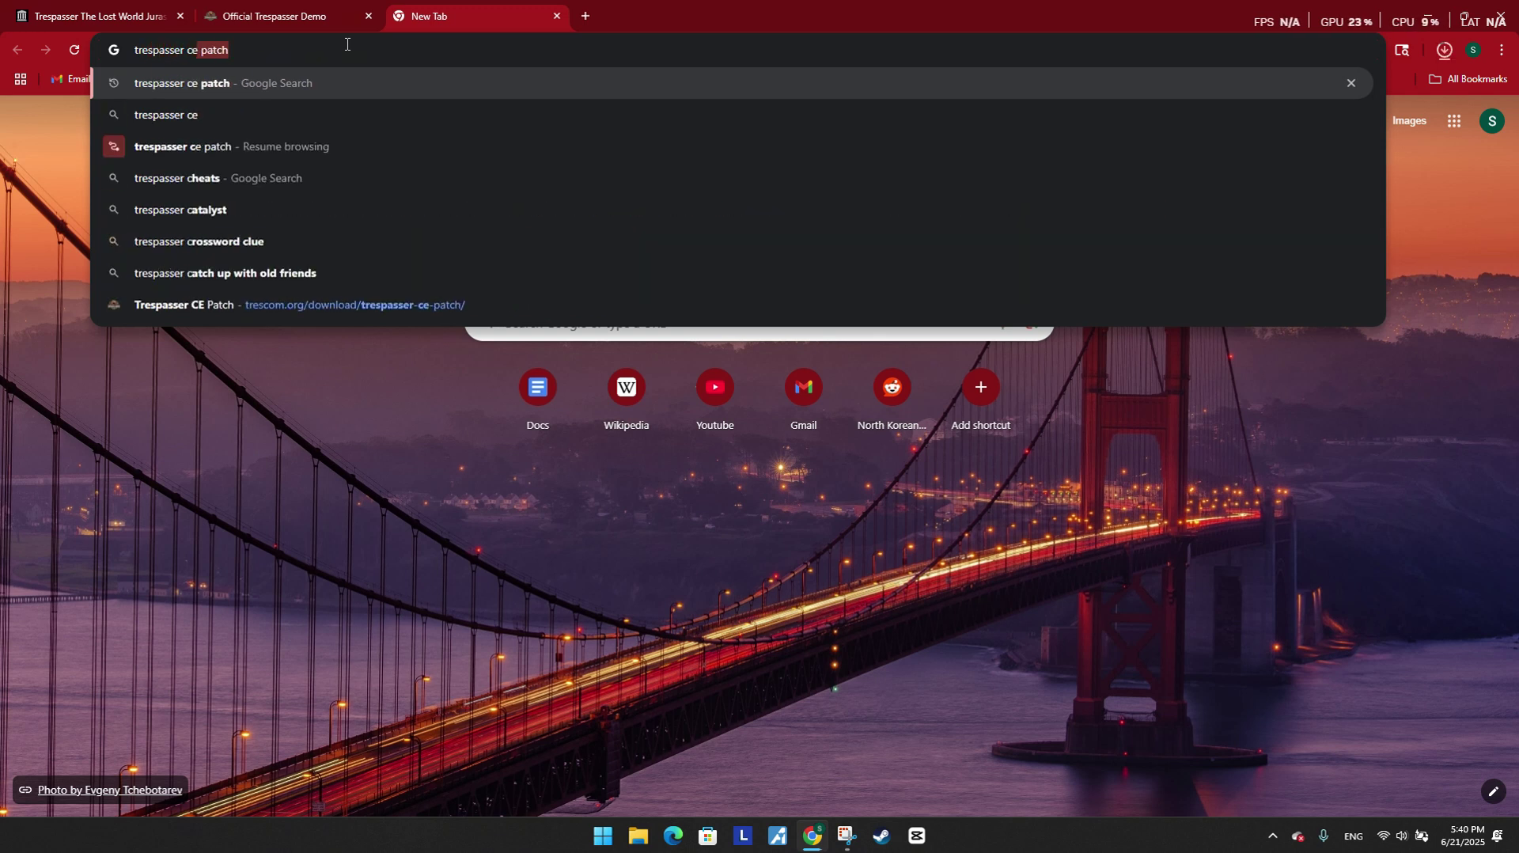
pyautogui.write(' patch')
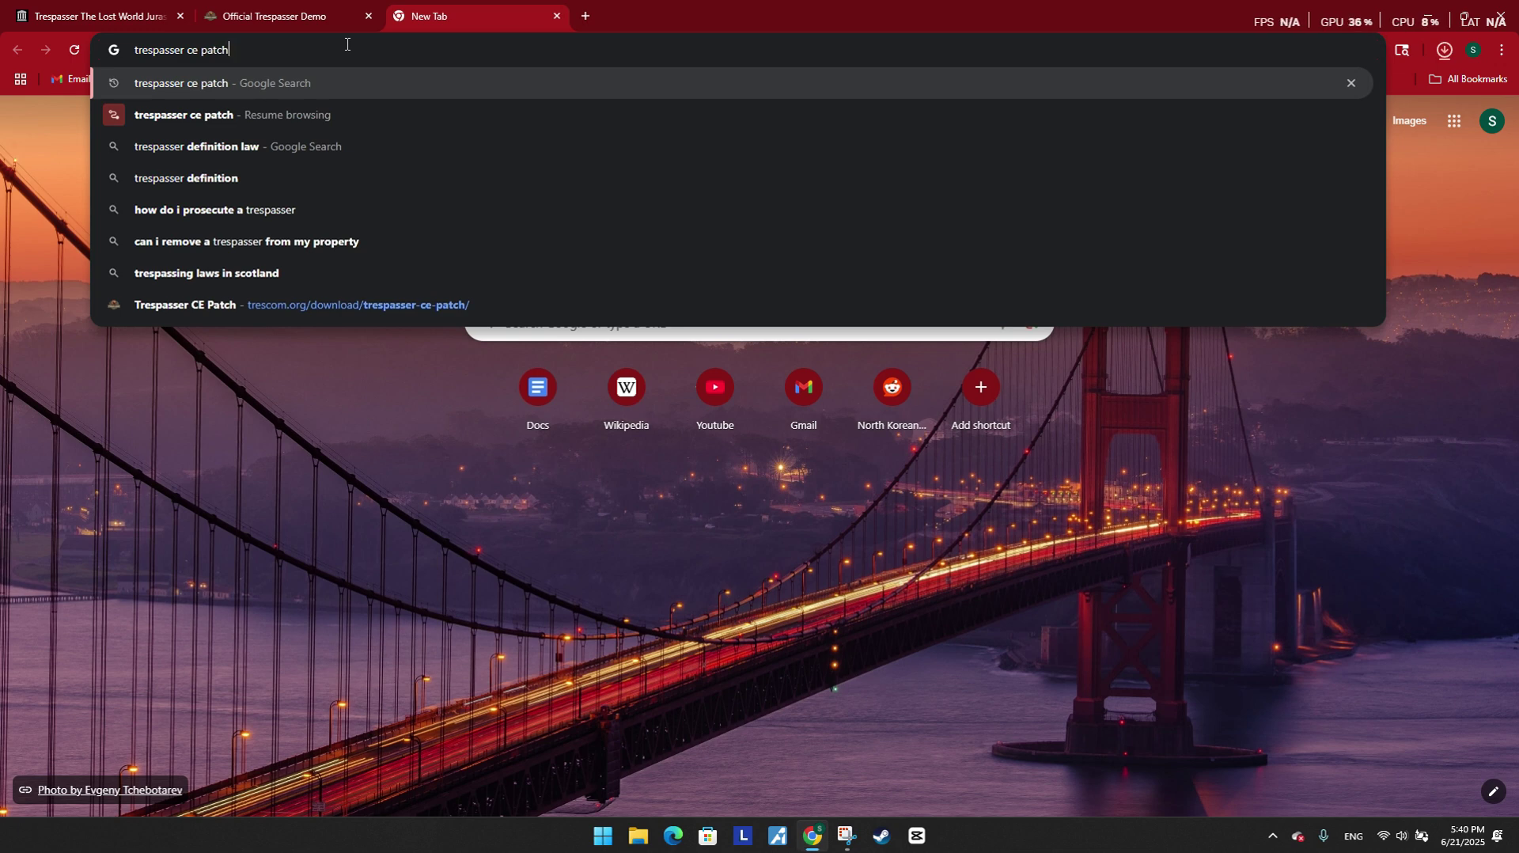
pyautogui.press('Return')
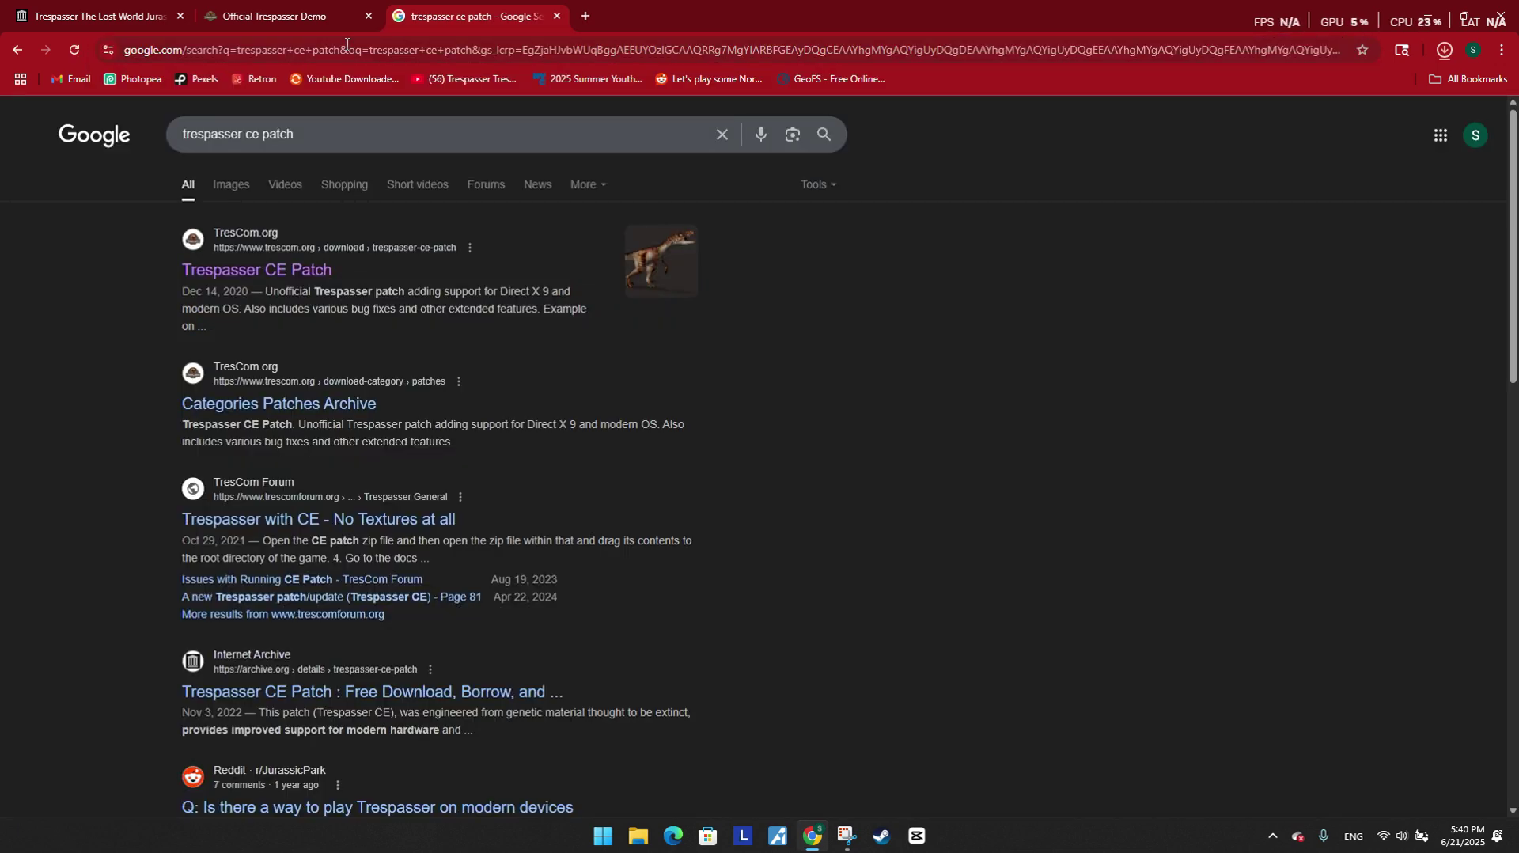
pyautogui.click(262, 268)
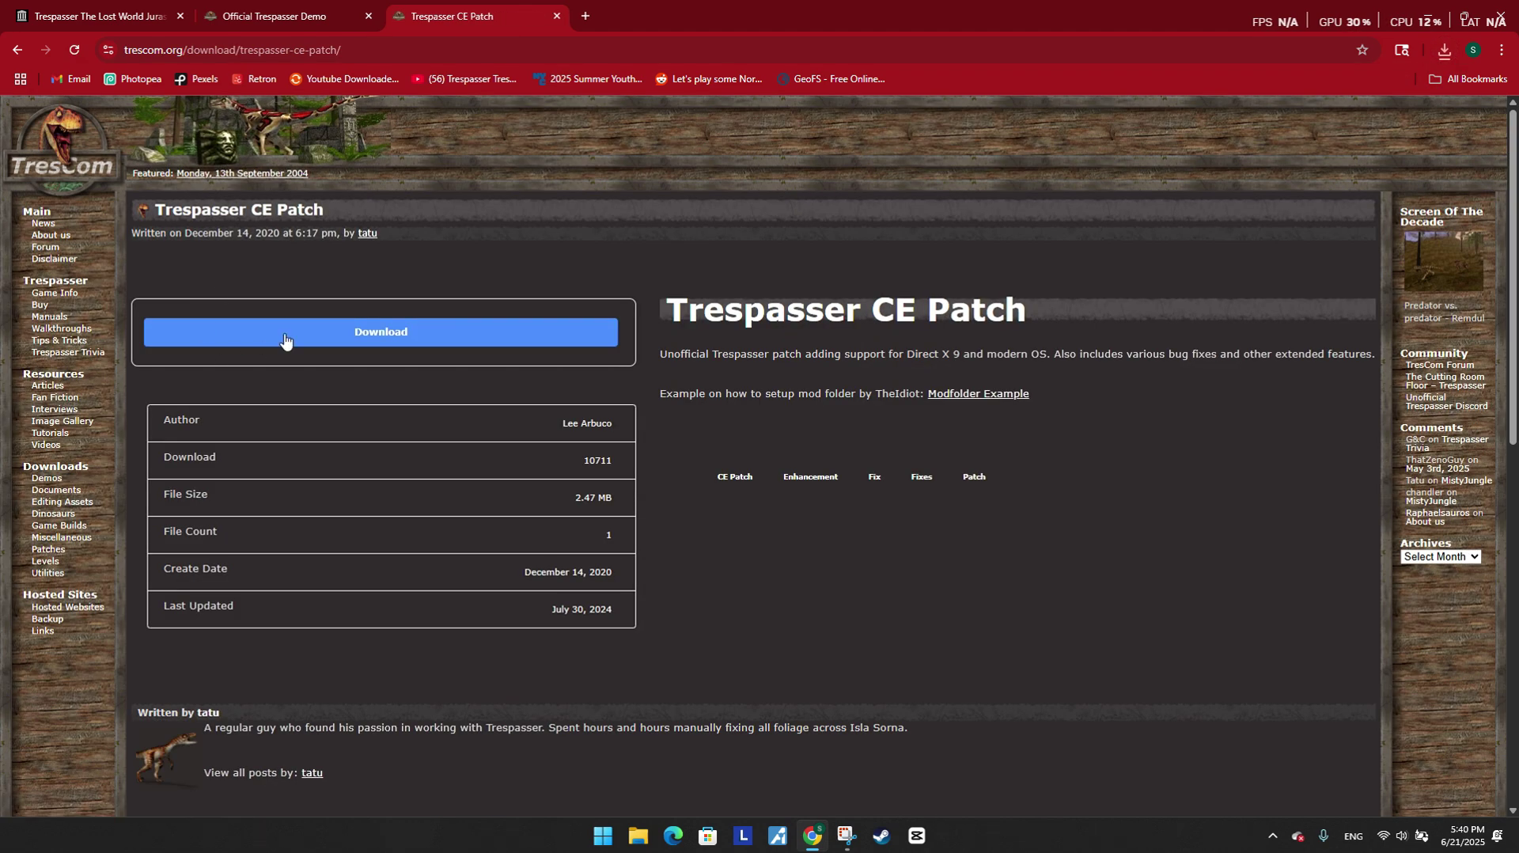
pyautogui.click(302, 332)
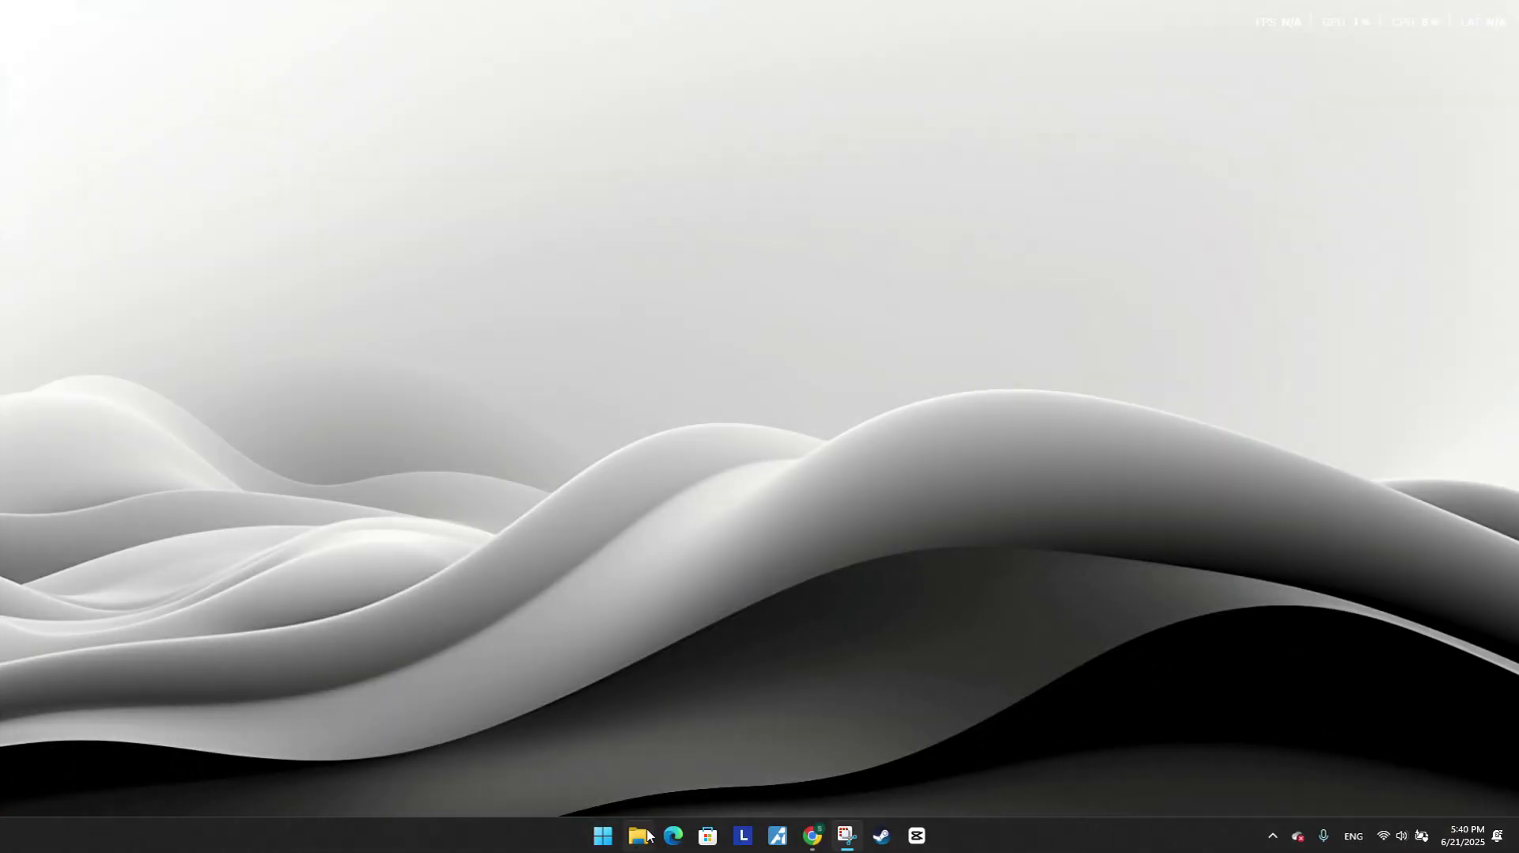
# Move the ISO, tpass and tpass-ce_v107e downloads from Downloads into the Trespasser Install folder
pyautogui.click(644, 835)
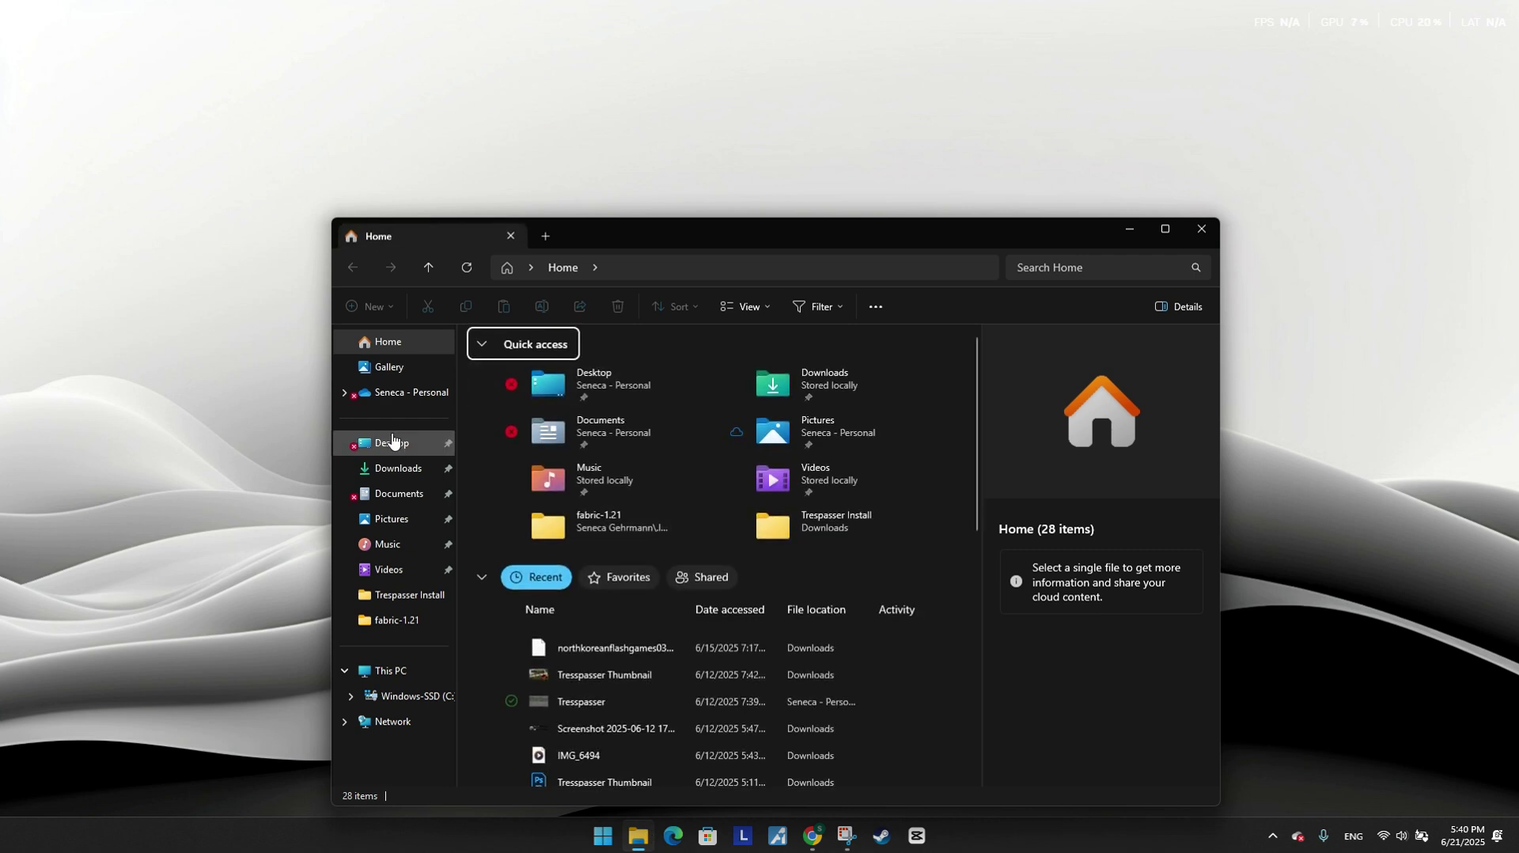
pyautogui.click(407, 472)
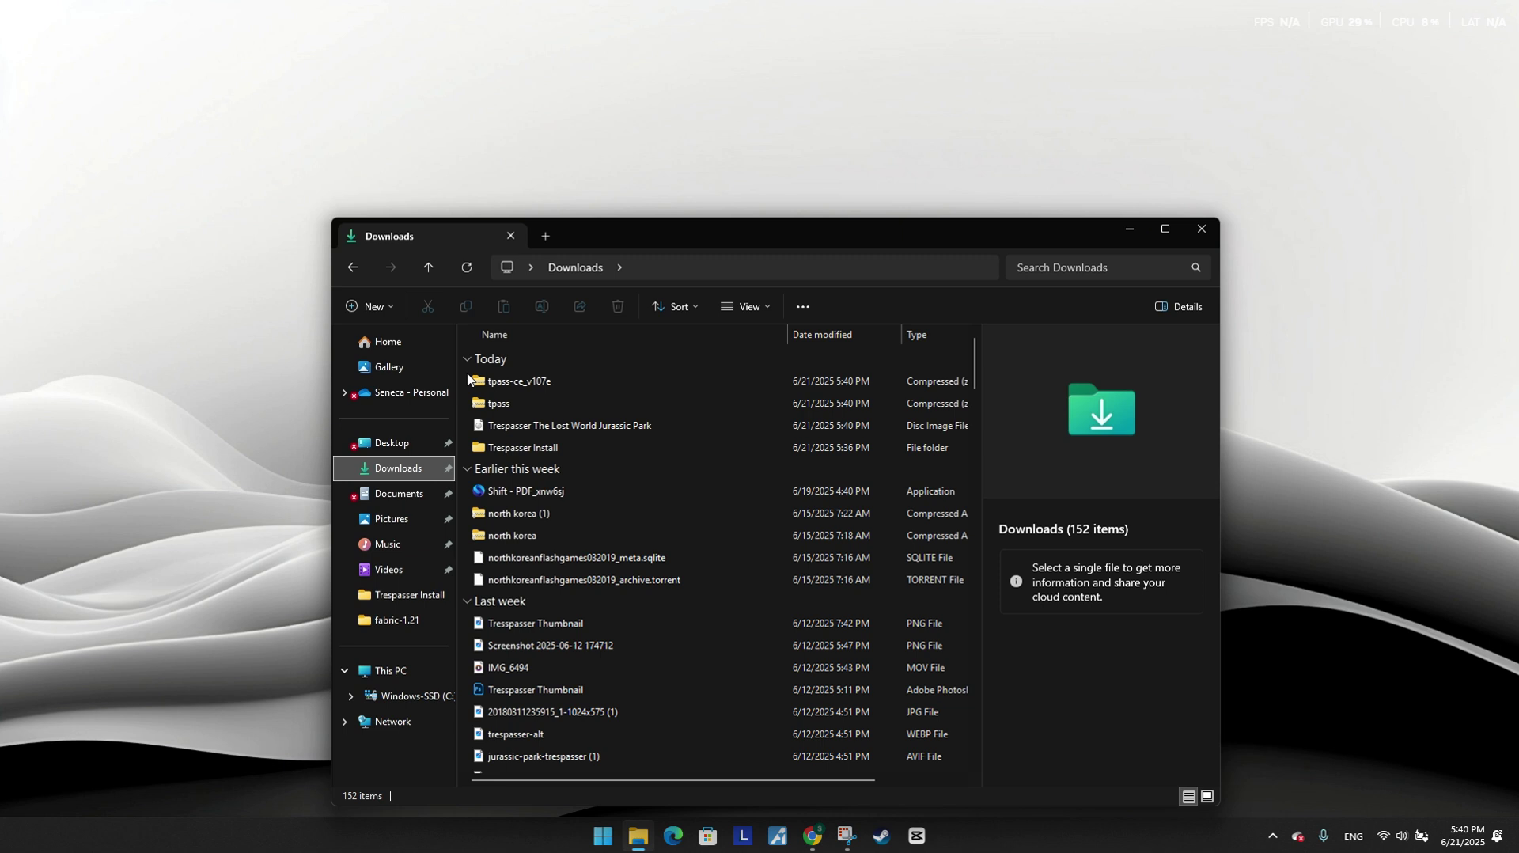
pyautogui.moveTo(468, 372); pyautogui.dragTo(619, 430)
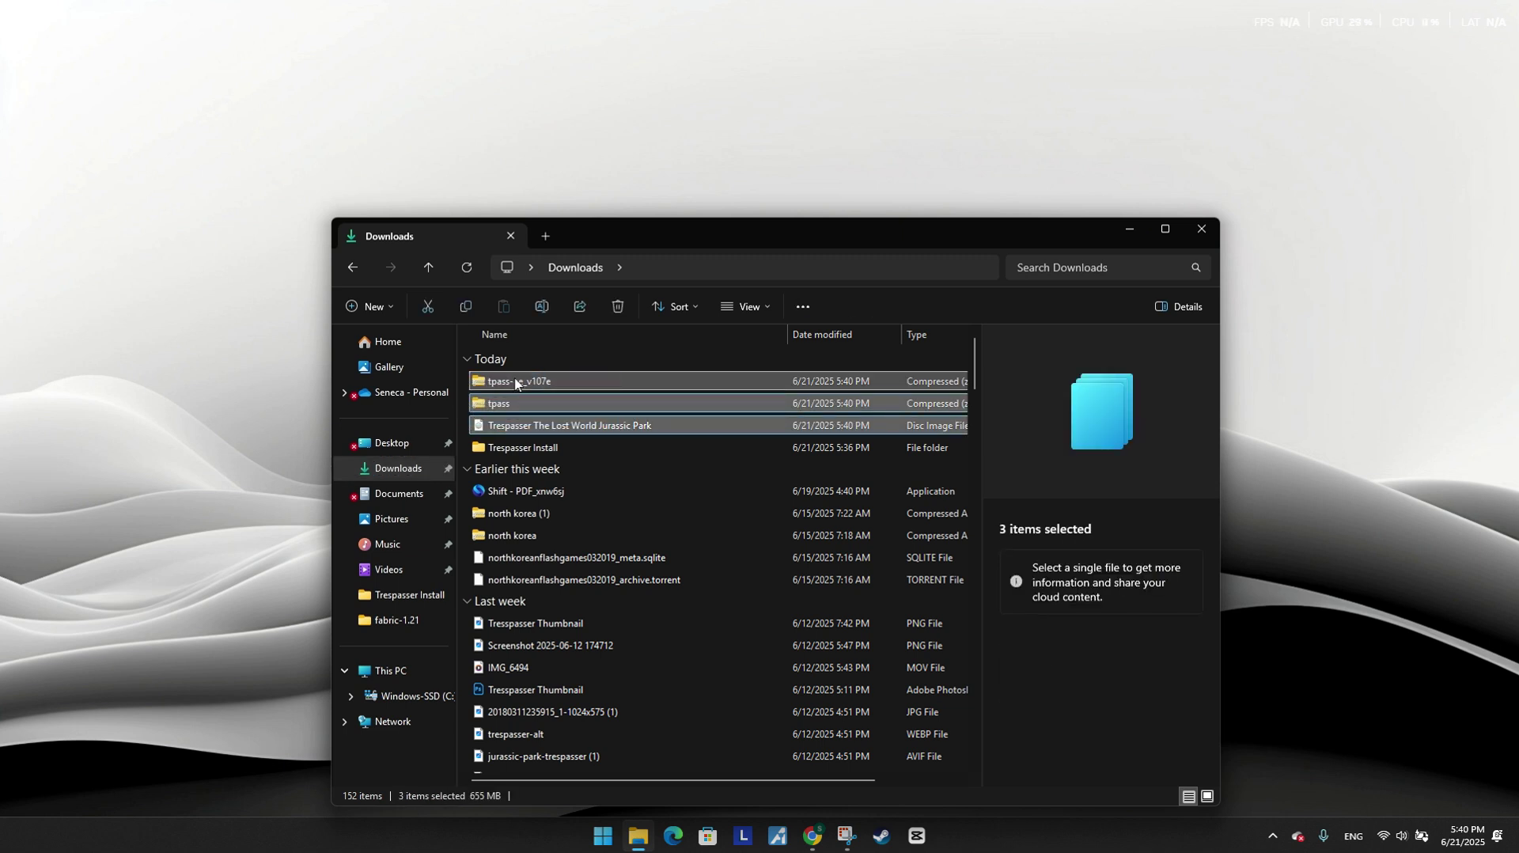
pyautogui.moveTo(515, 383); pyautogui.dragTo(528, 453)
# Mount the Trespasser .iso from Trespasser Install and select all 54 files in its data folder
pyautogui.doubleClick(516, 382)
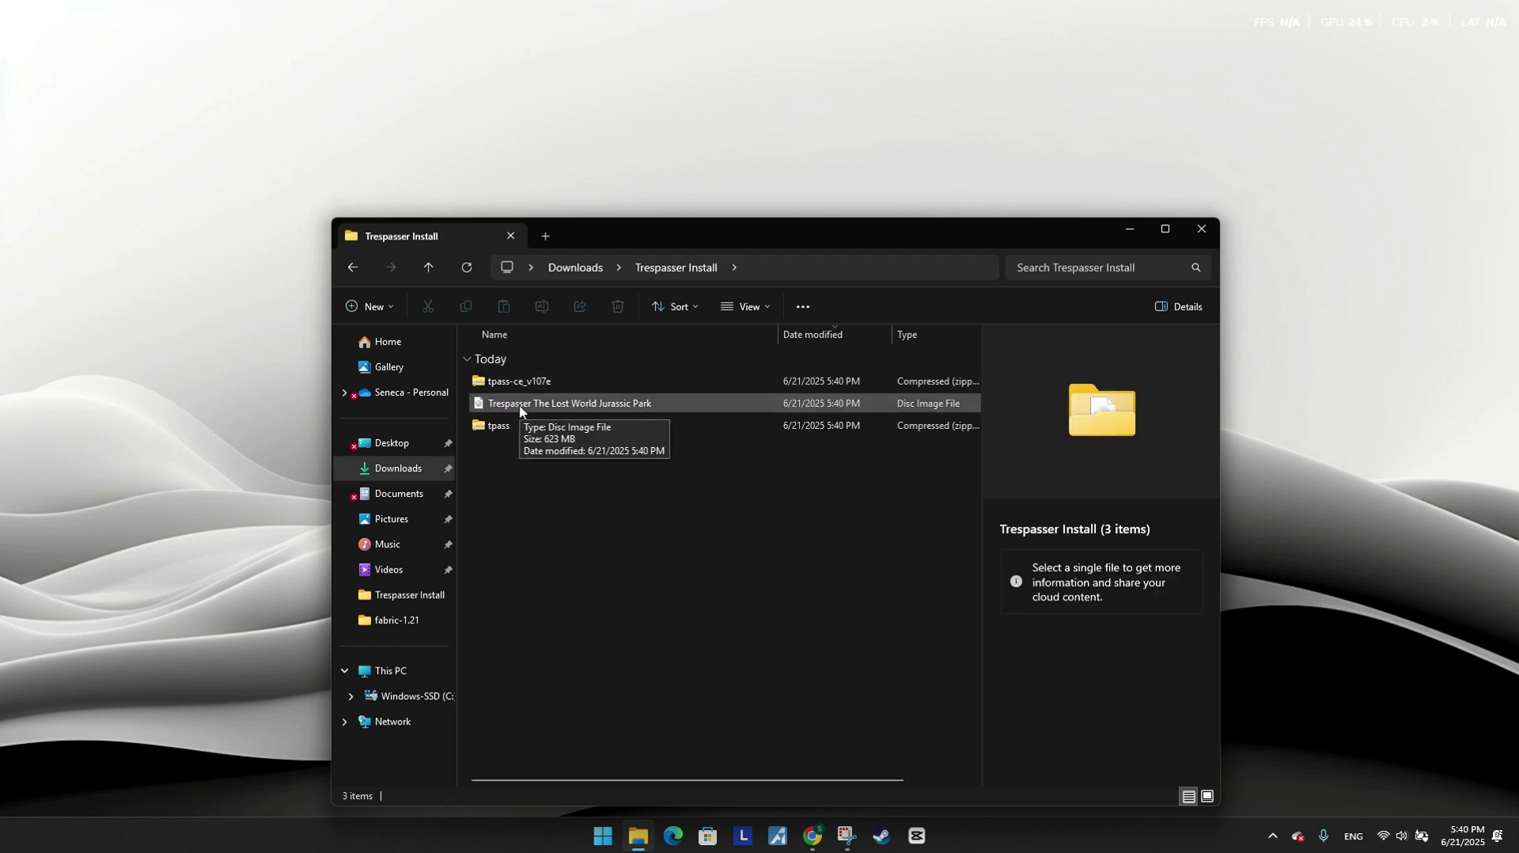
pyautogui.doubleClick(520, 405)
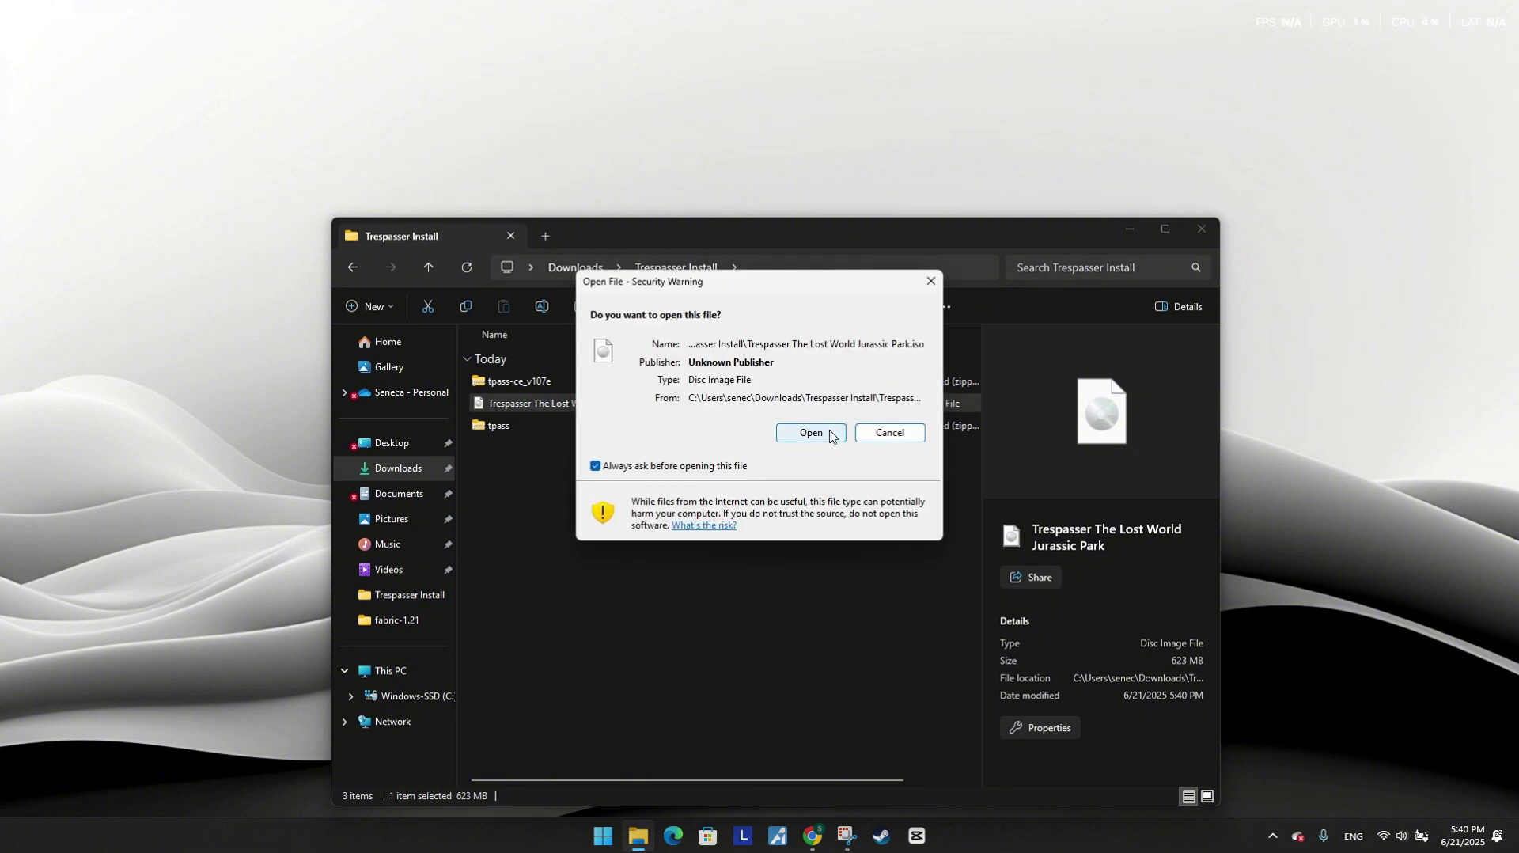
pyautogui.click(831, 434)
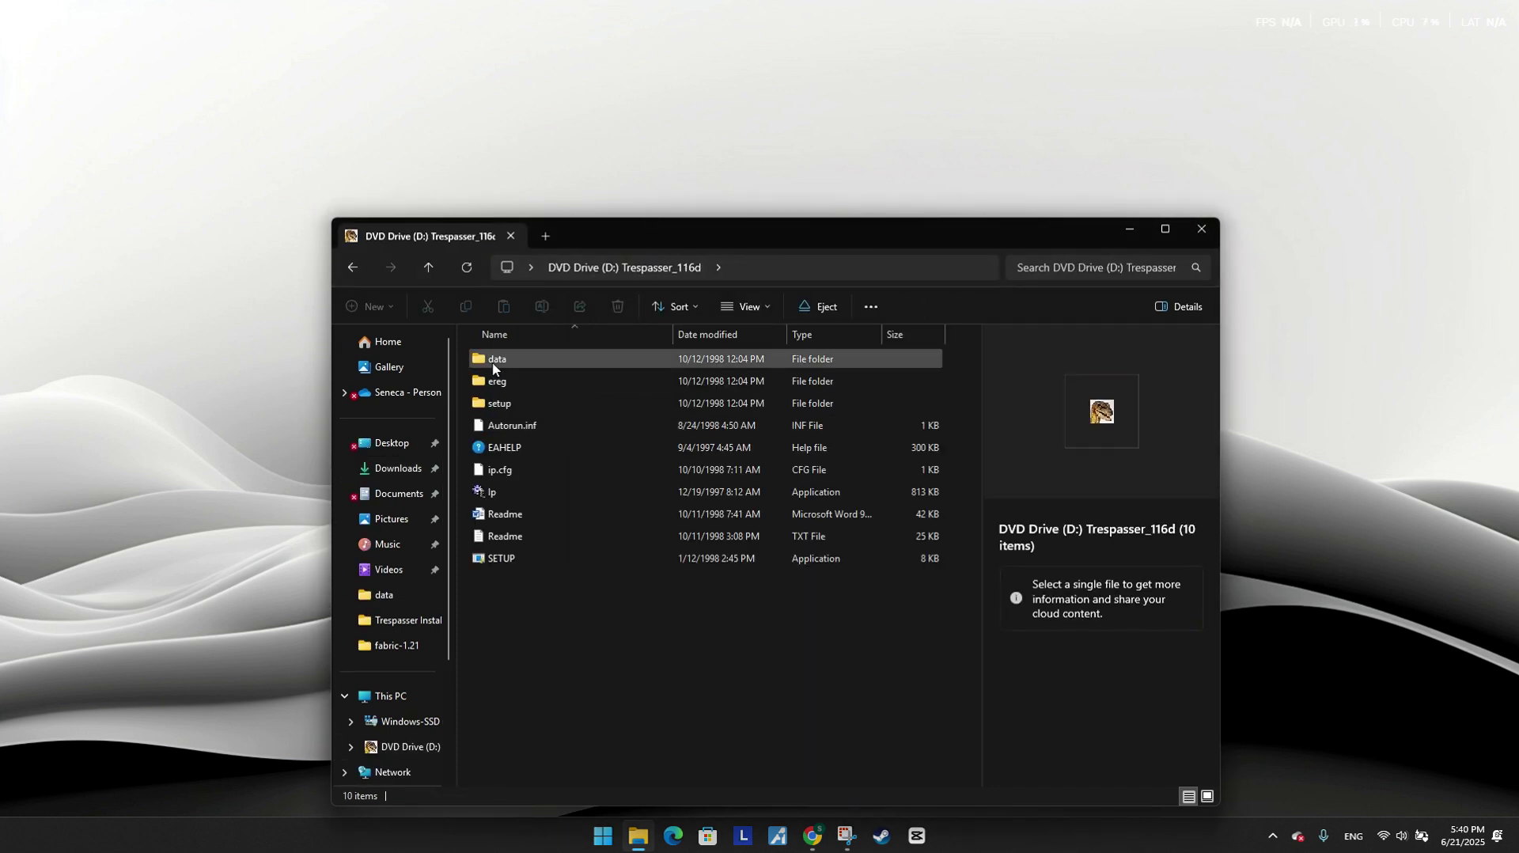
pyautogui.doubleClick(478, 359)
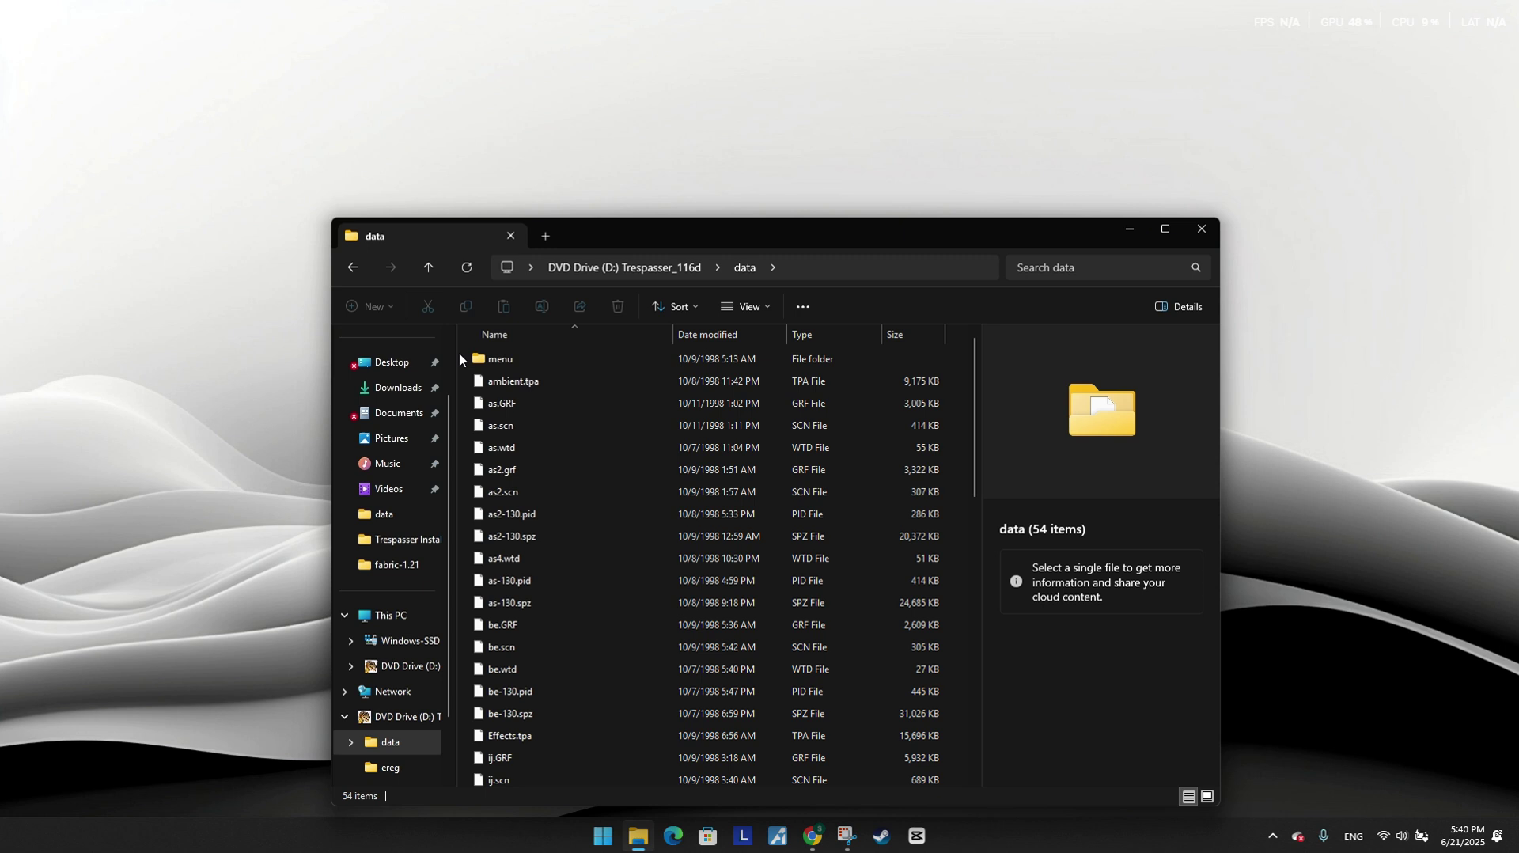
pyautogui.moveTo(461, 359); pyautogui.dragTo(609, 791)
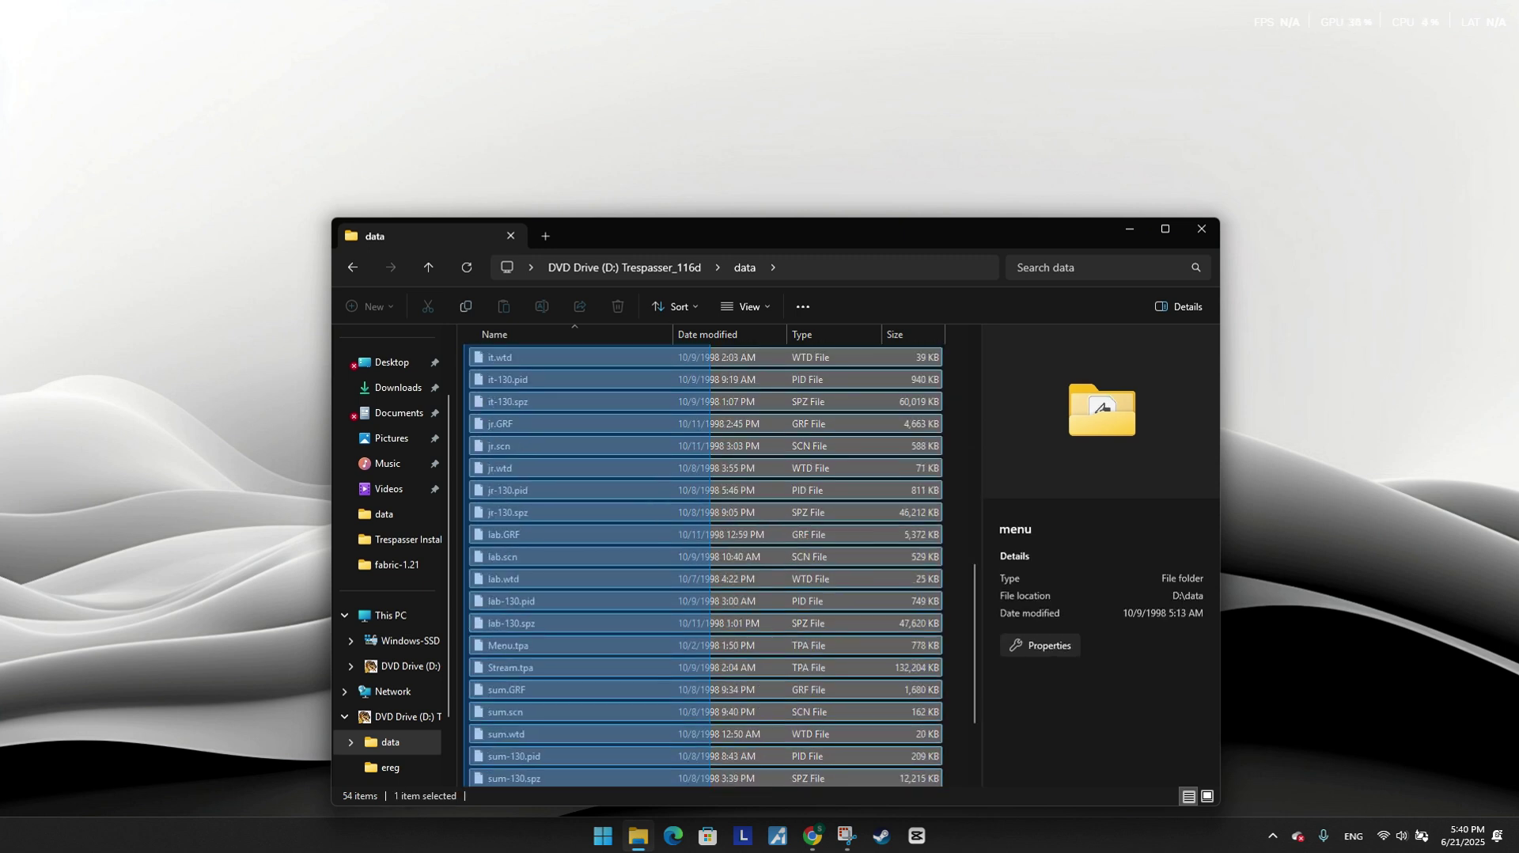
# Open a second File Explorer window at Downloads > Trespasser Install
pyautogui.click(604, 835)
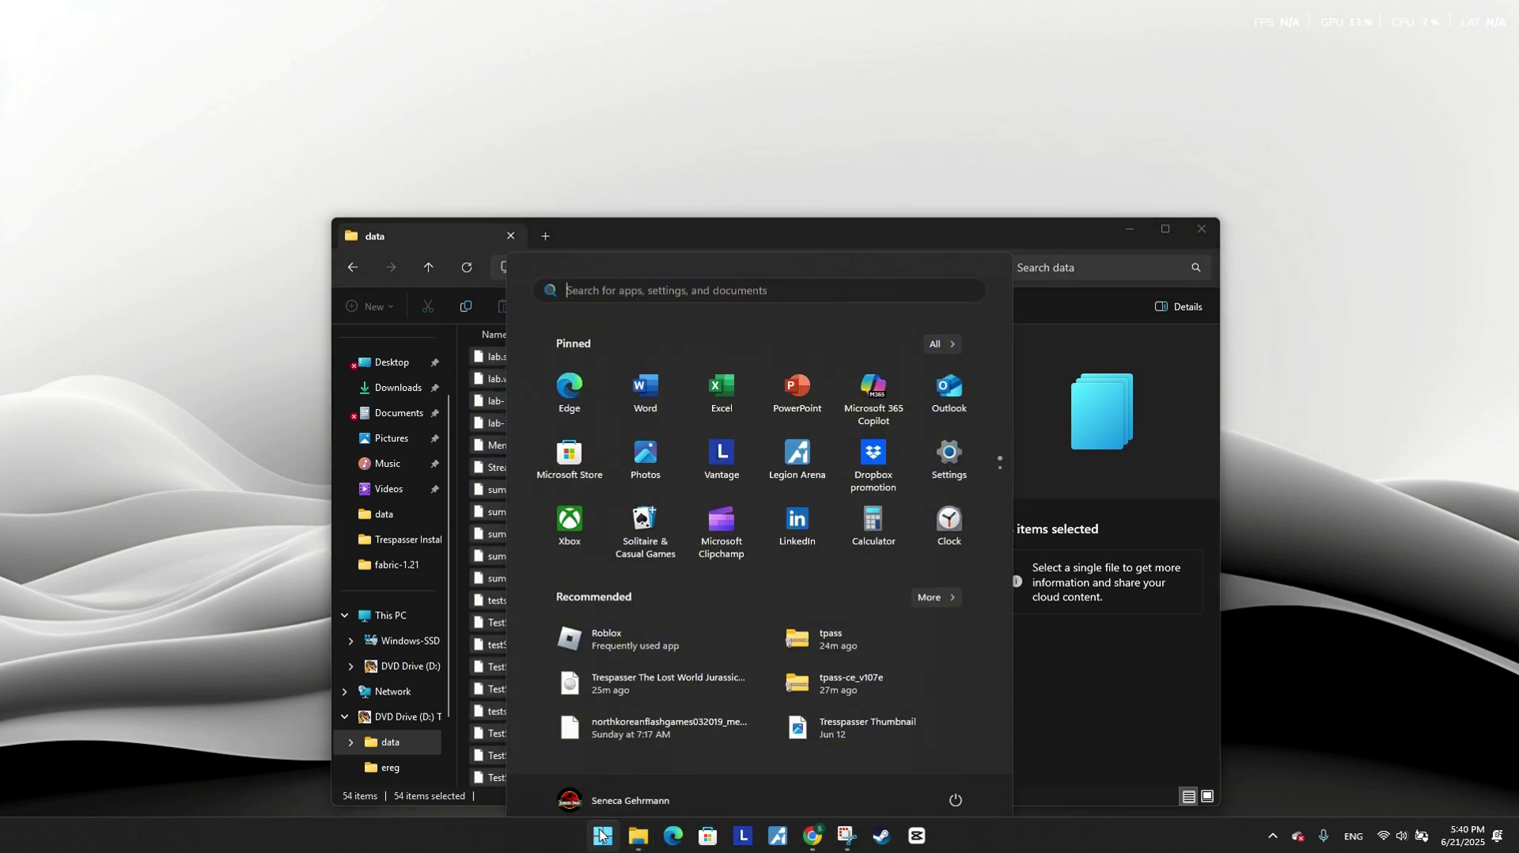
pyautogui.write('file')
pyautogui.press('Return')
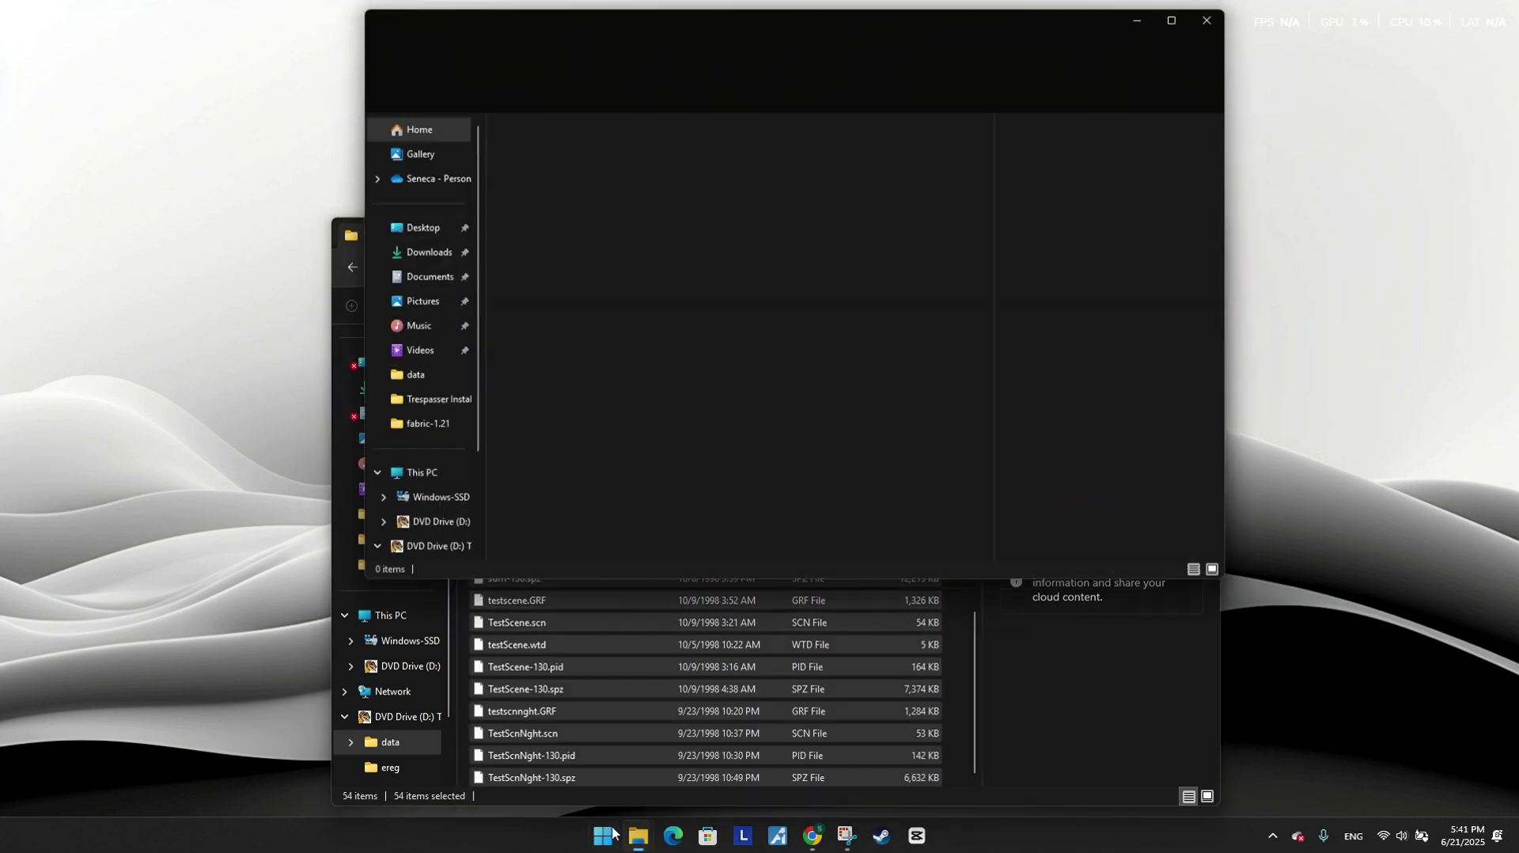
pyautogui.click(415, 251)
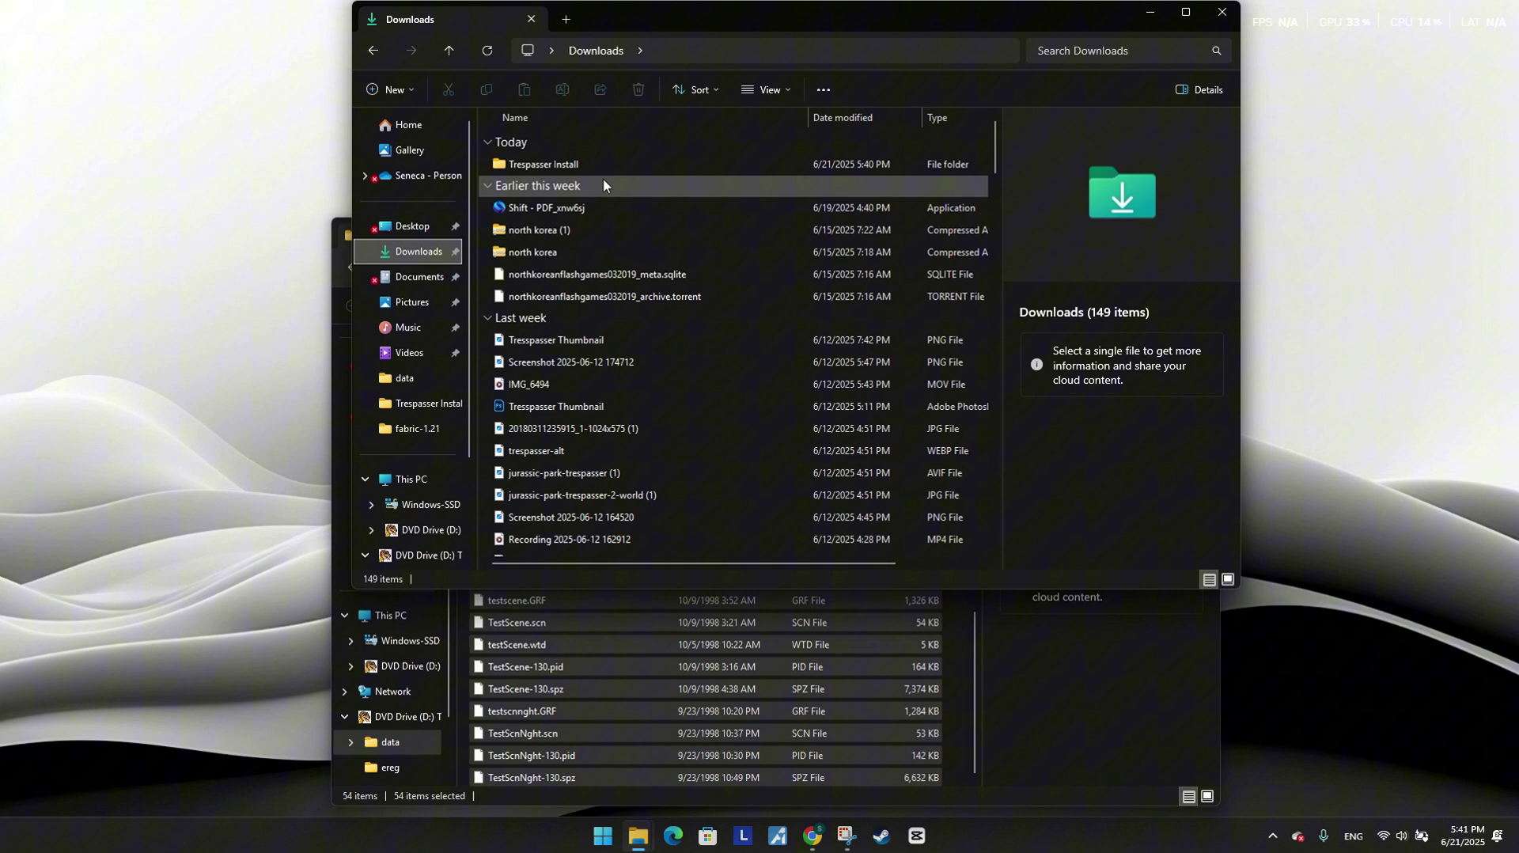
pyautogui.doubleClick(573, 164)
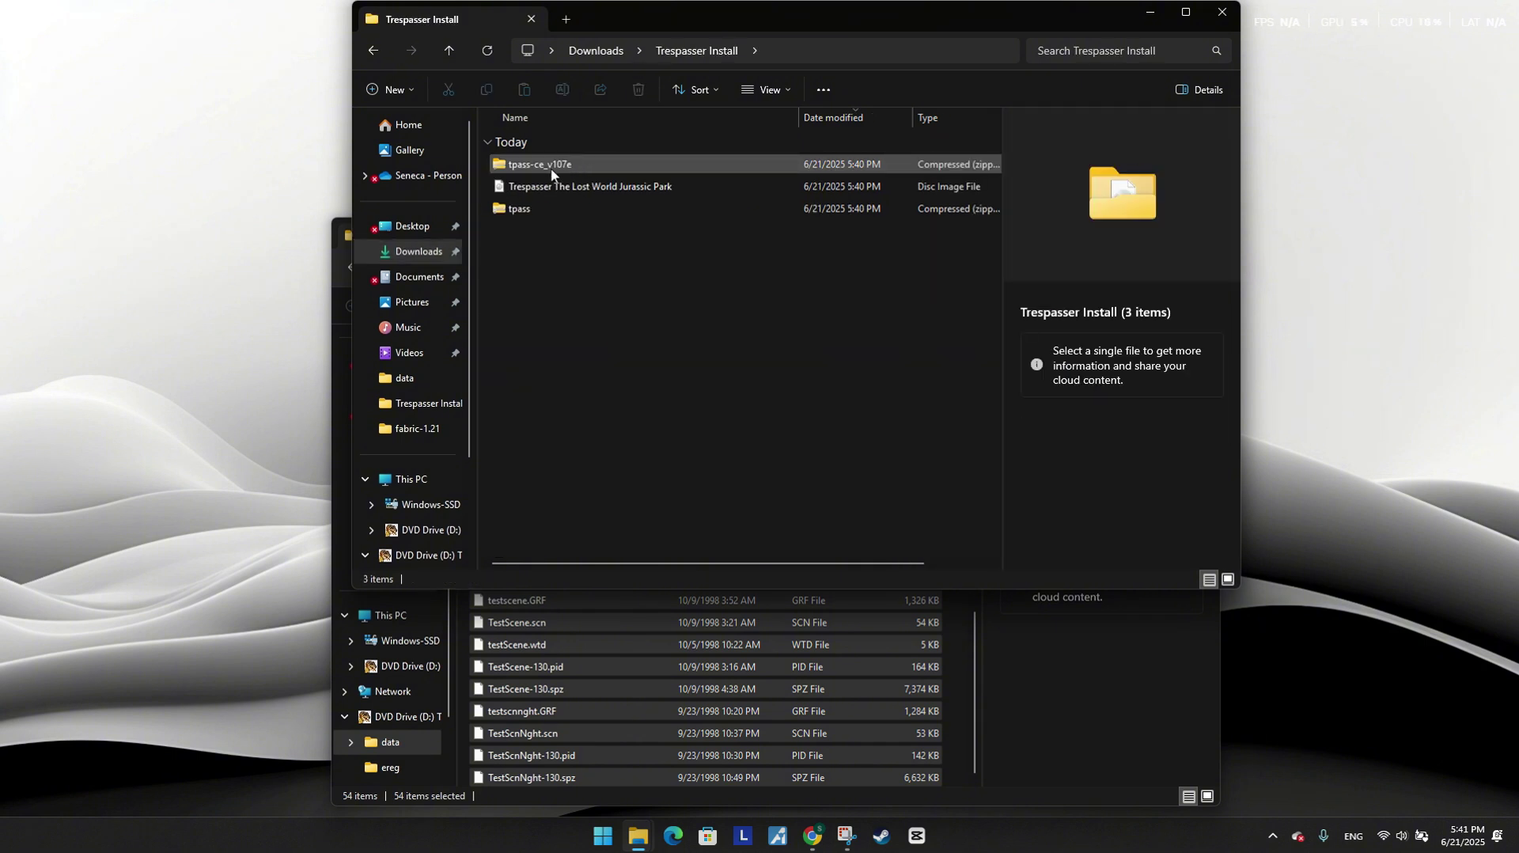
# Extract the tpass zip into a new 'tpass final' folder
pyautogui.rightClick(528, 209)
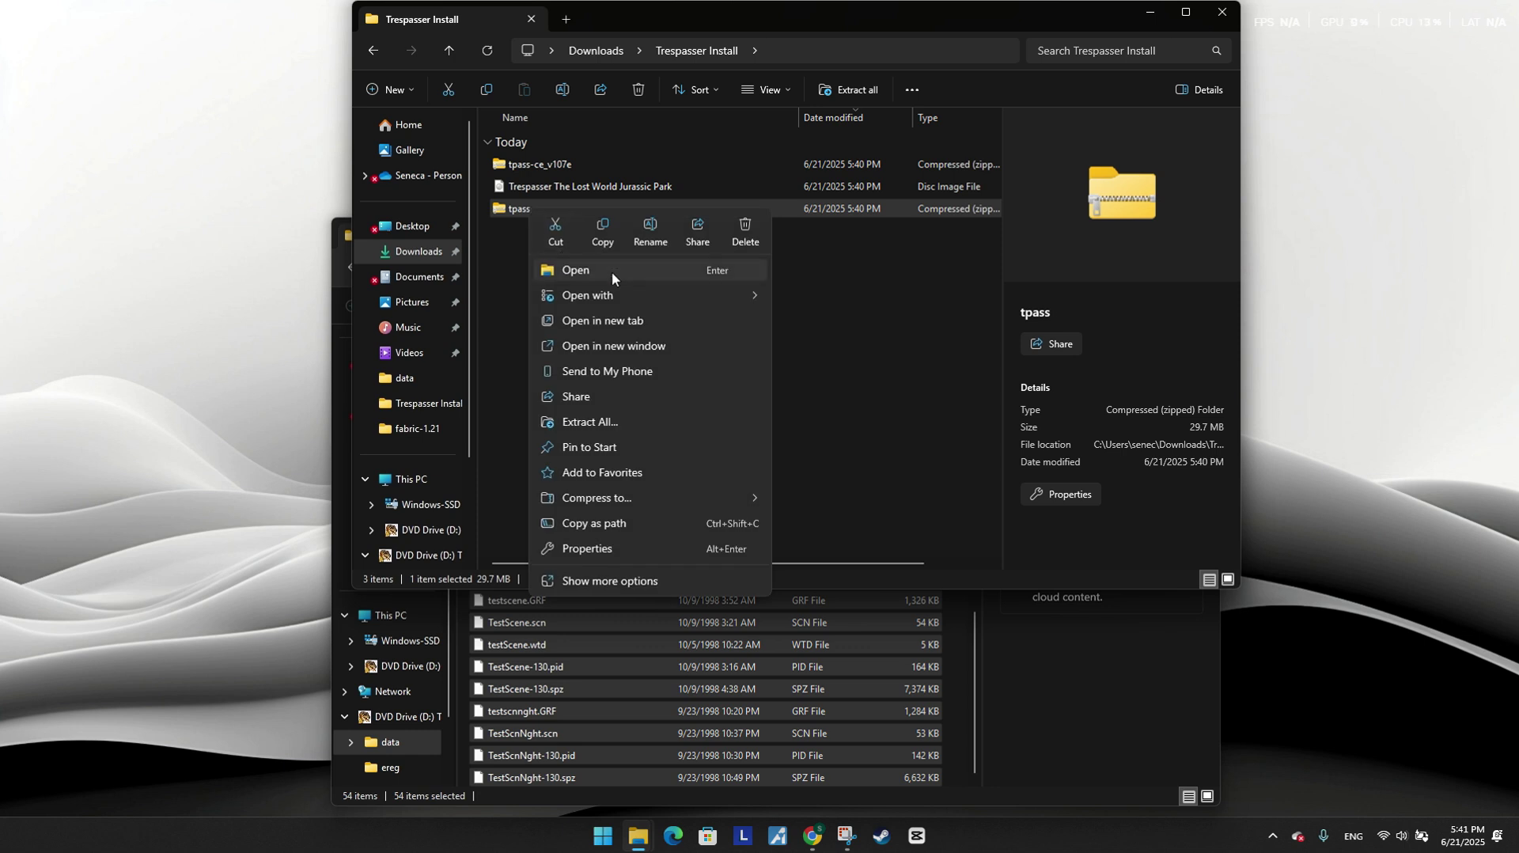
pyautogui.click(679, 420)
pyautogui.press('End')
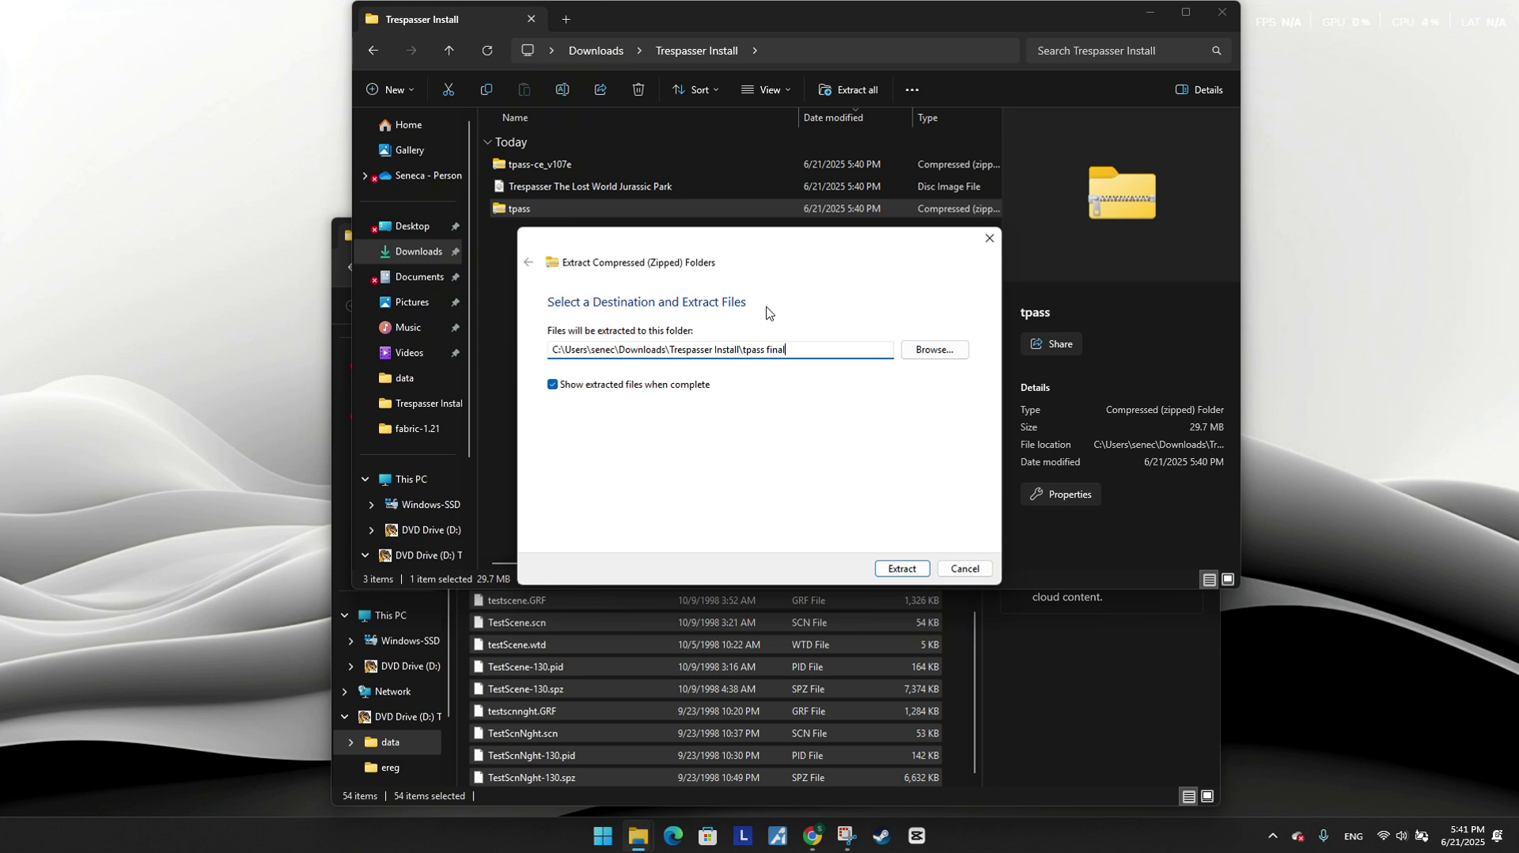
pyautogui.click(900, 569)
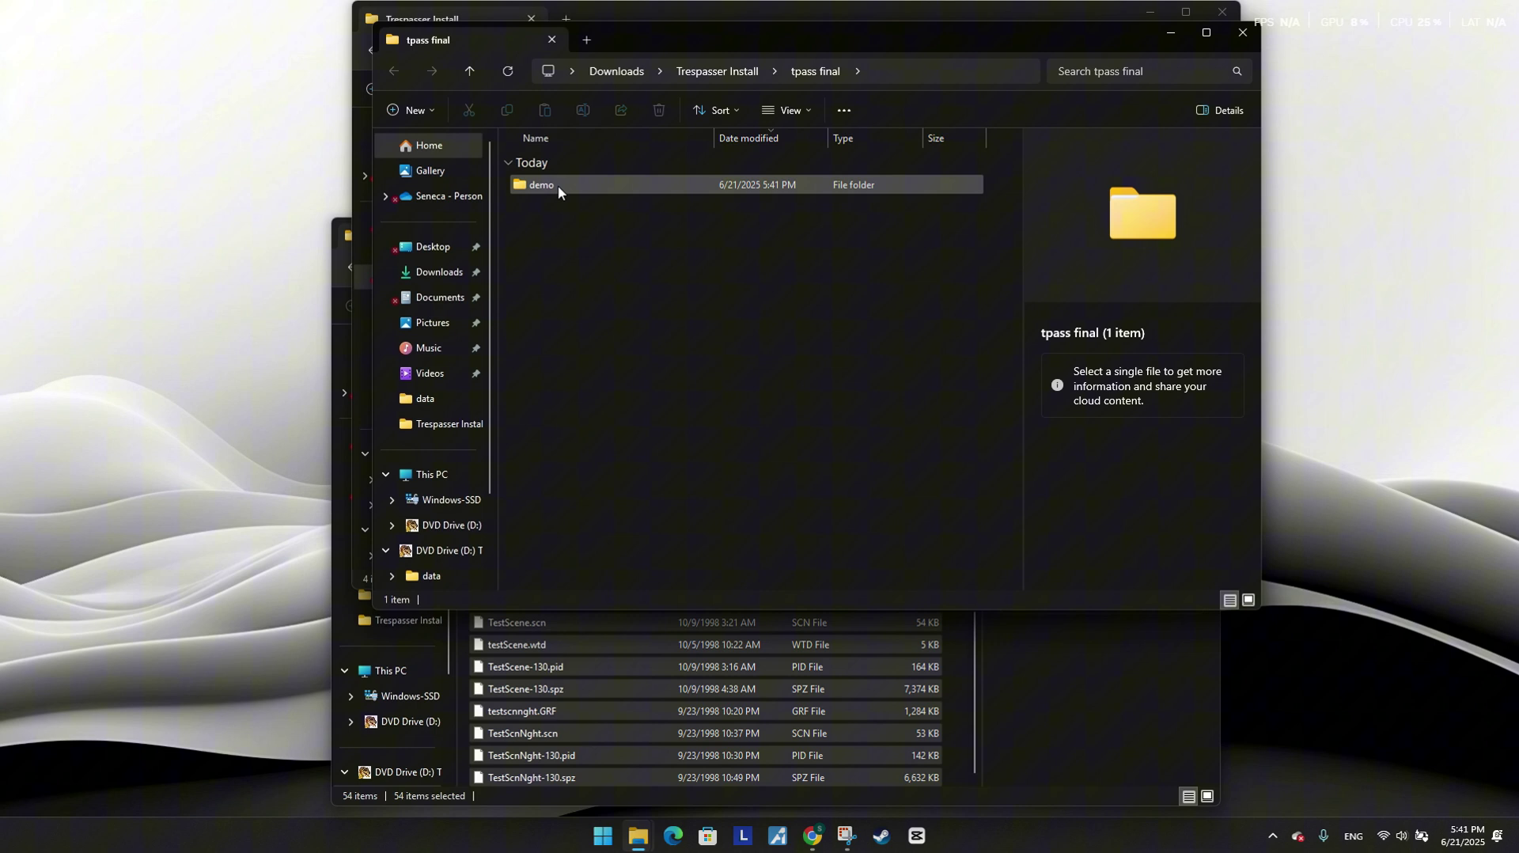
# Open demo > data and arrange it beside the disc's data window
pyautogui.doubleClick(557, 185)
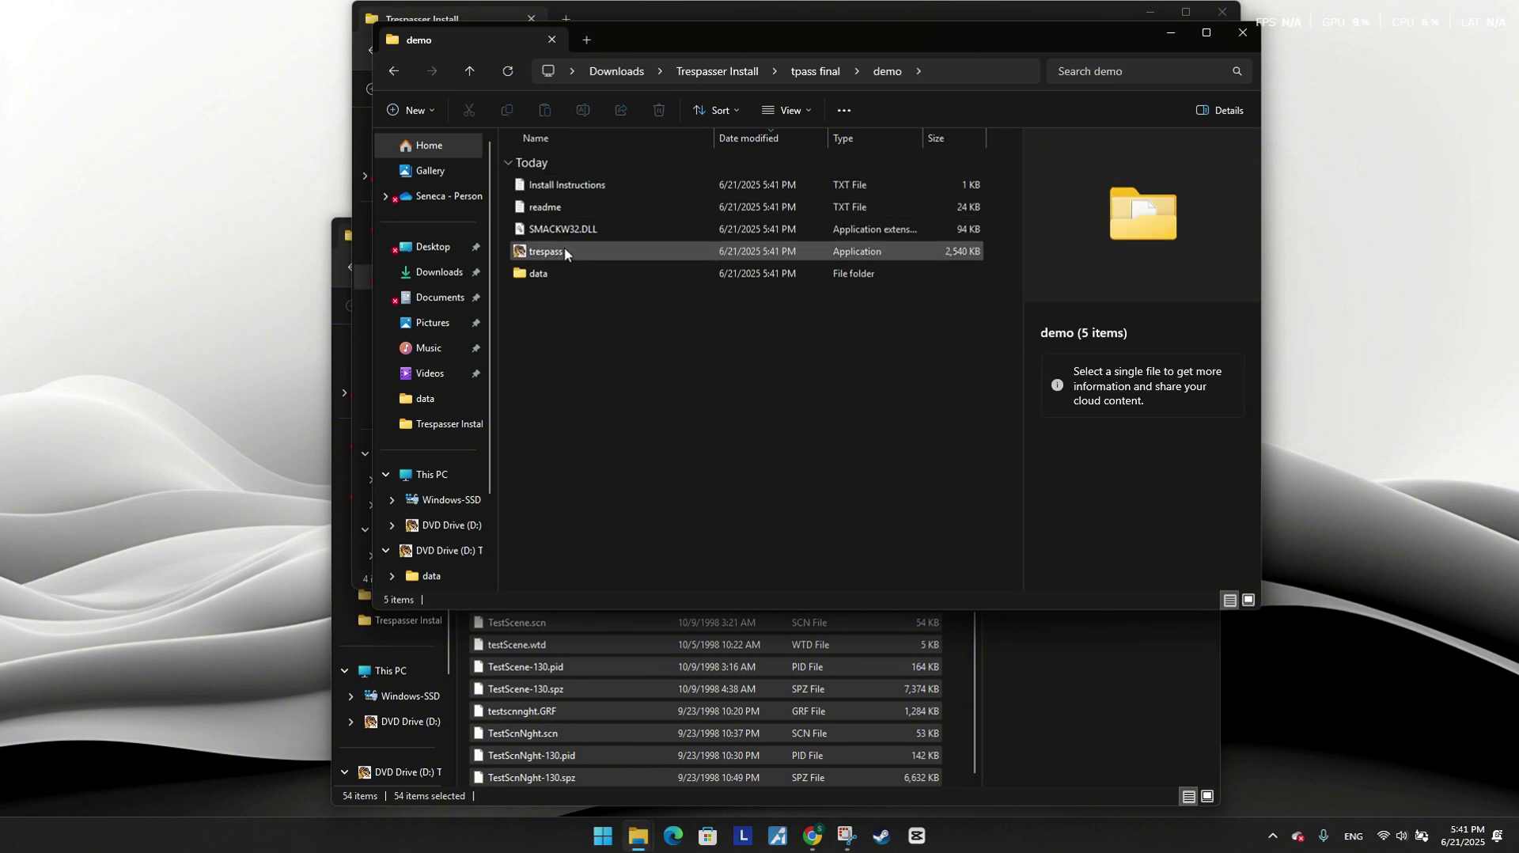
pyautogui.doubleClick(557, 274)
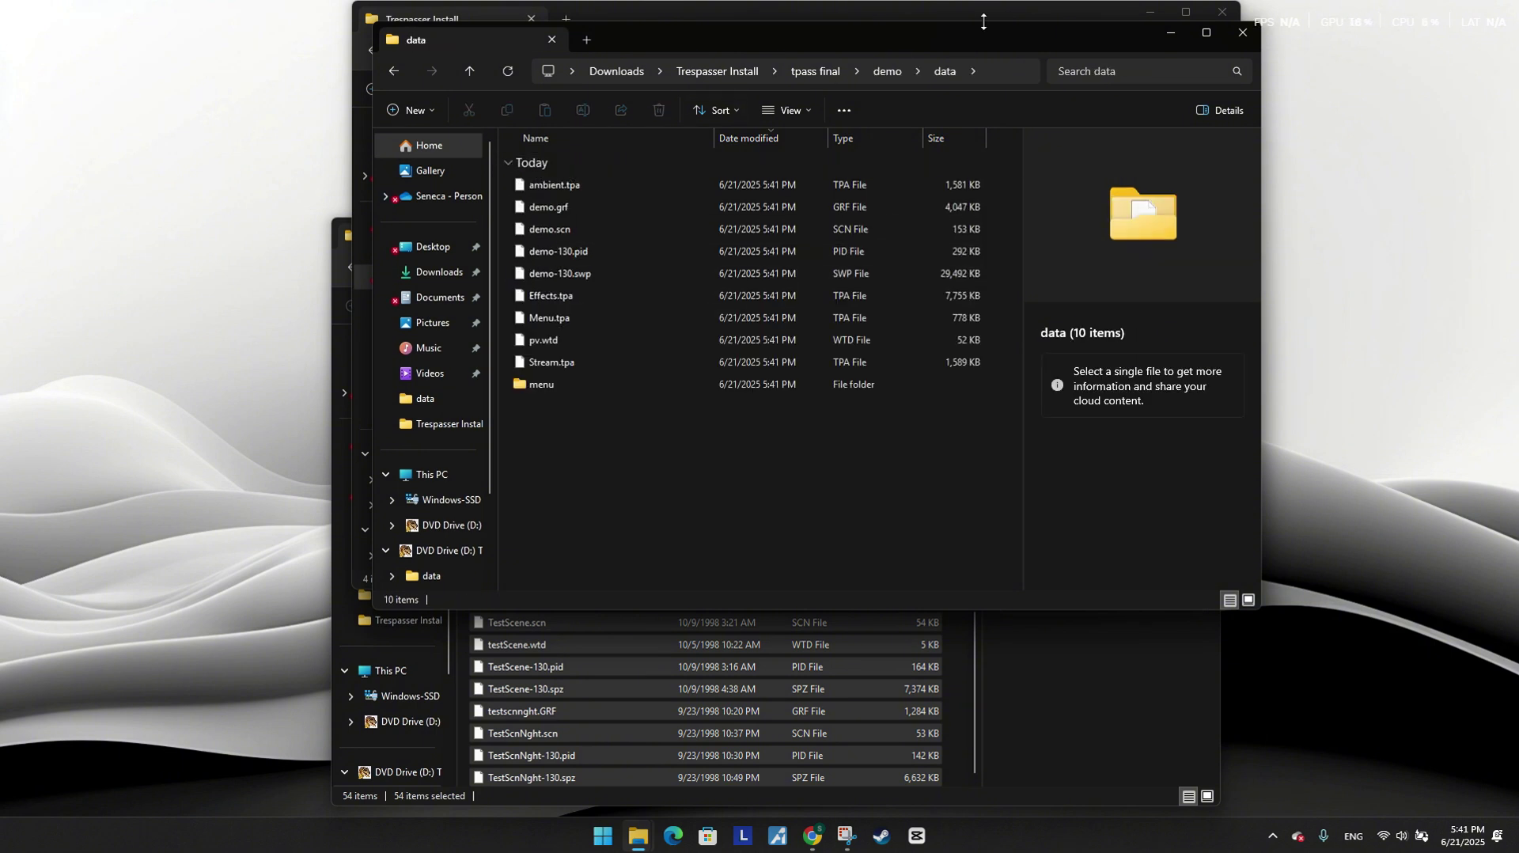
pyautogui.moveTo(1042, 35)
pyautogui.mouseDown()
pyautogui.moveTo(1045, 215)
pyautogui.moveTo(1274, 331)
pyautogui.moveTo(1251, 195)
pyautogui.mouseUp()
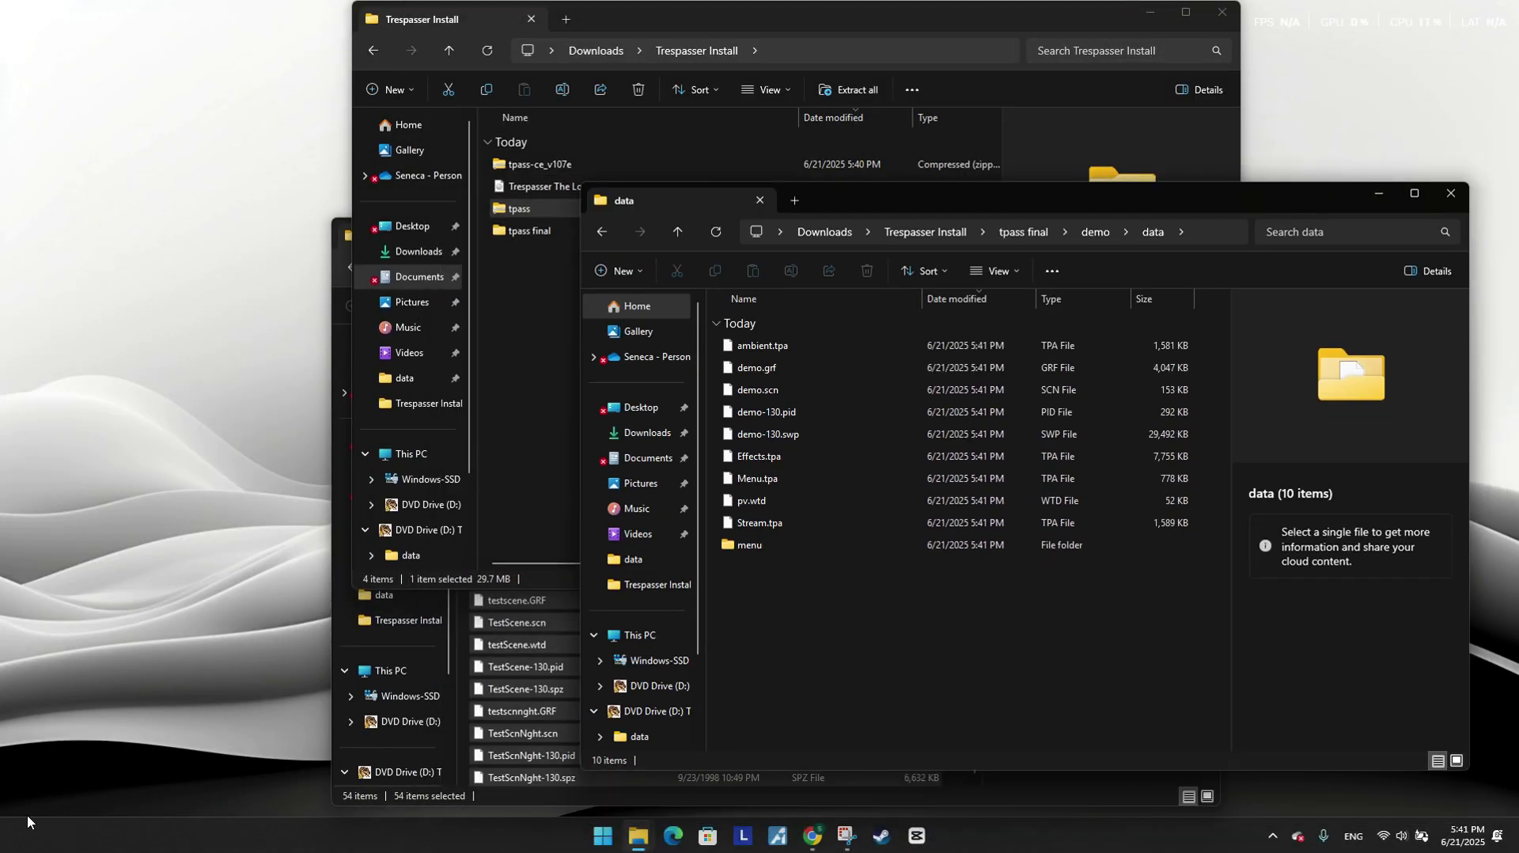
pyautogui.click(460, 627)
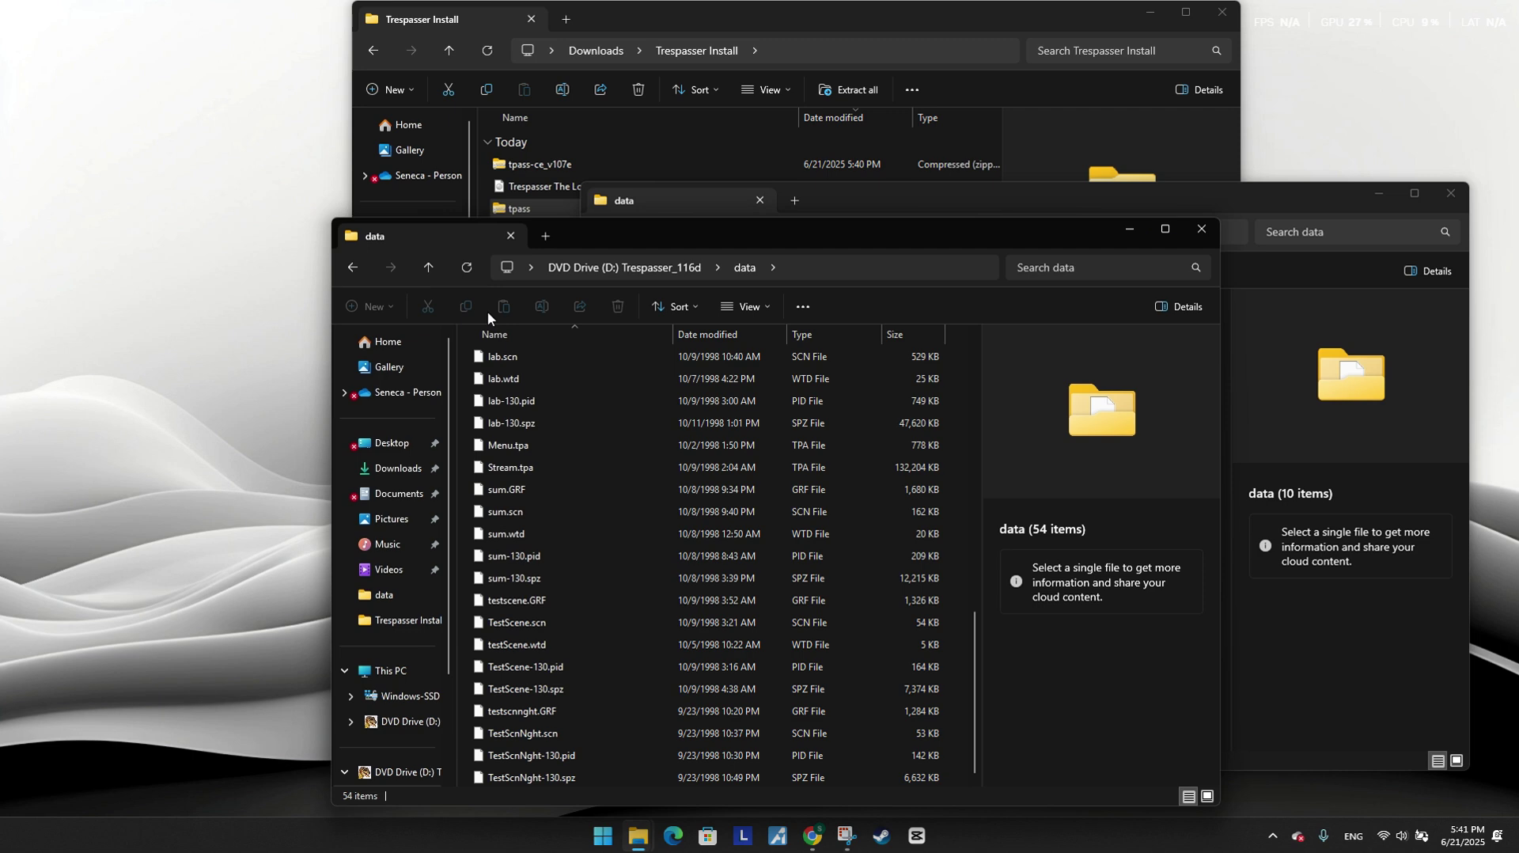
# Copy all disc data files into the demo data folder, replacing existing files
pyautogui.moveTo(466, 356); pyautogui.dragTo(946, 779)
pyautogui.scroll(5, 952, 585)
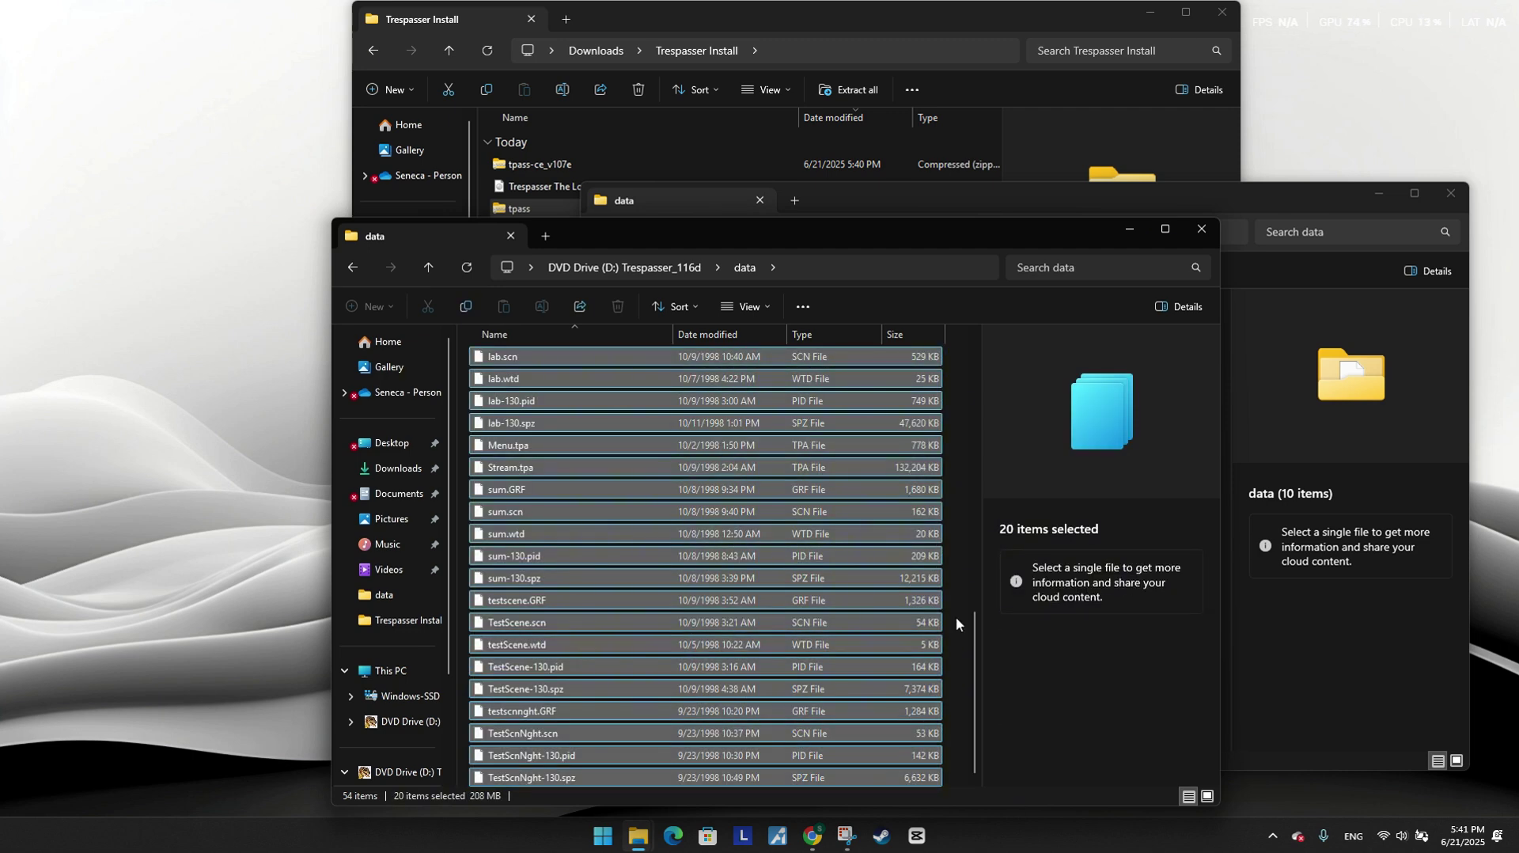
pyautogui.scroll(6, 951, 543)
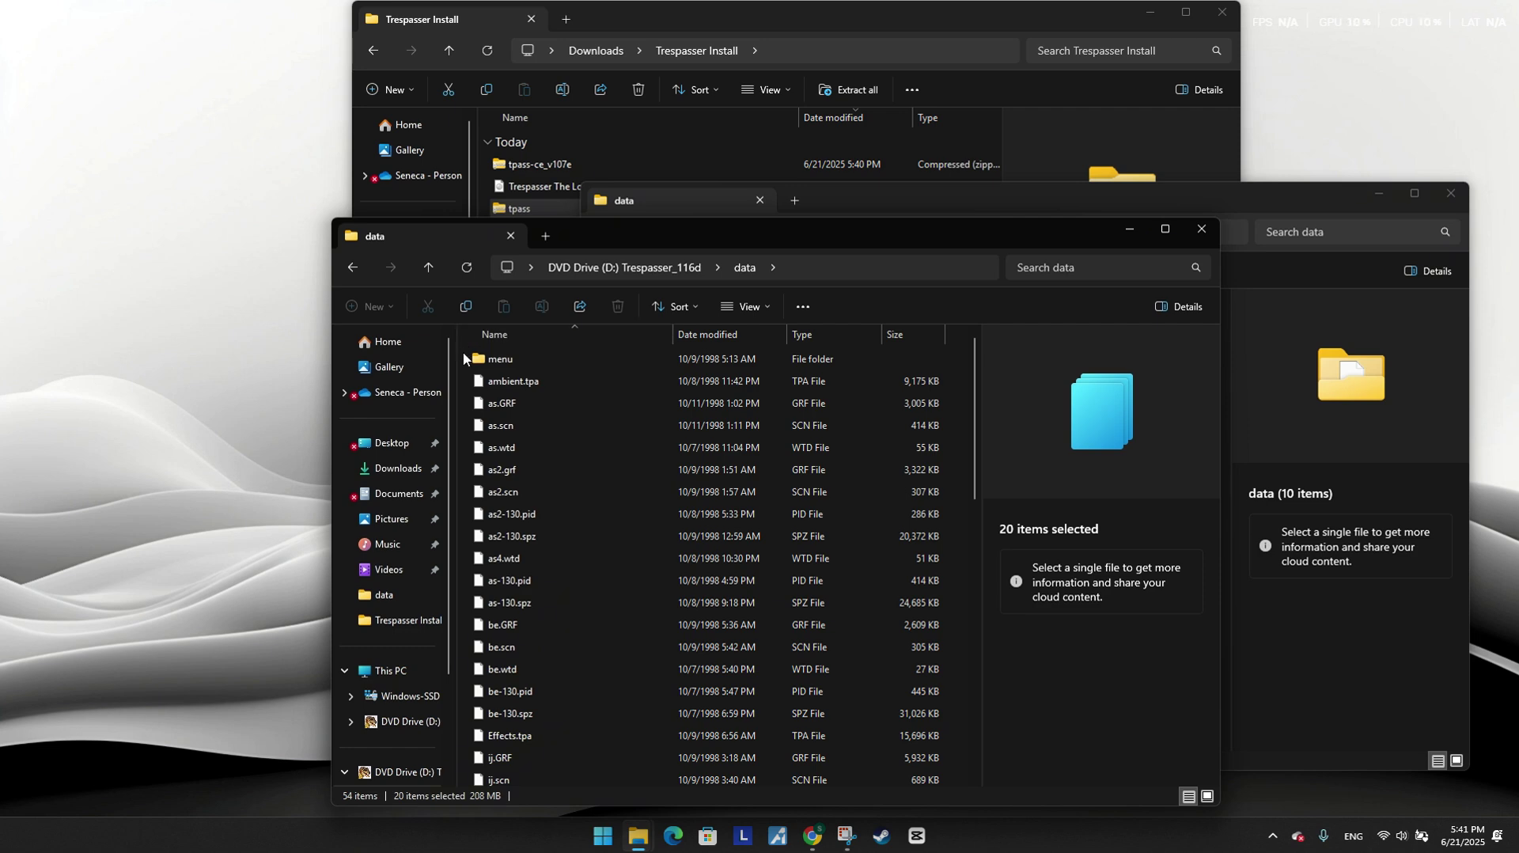
pyautogui.moveTo(464, 348)
pyautogui.mouseDown()
pyautogui.moveTo(944, 785)
pyautogui.moveTo(664, 522)
pyautogui.moveTo(653, 342)
pyautogui.moveTo(1319, 420)
pyautogui.moveTo(985, 212)
pyautogui.moveTo(467, 207)
pyautogui.mouseUp()
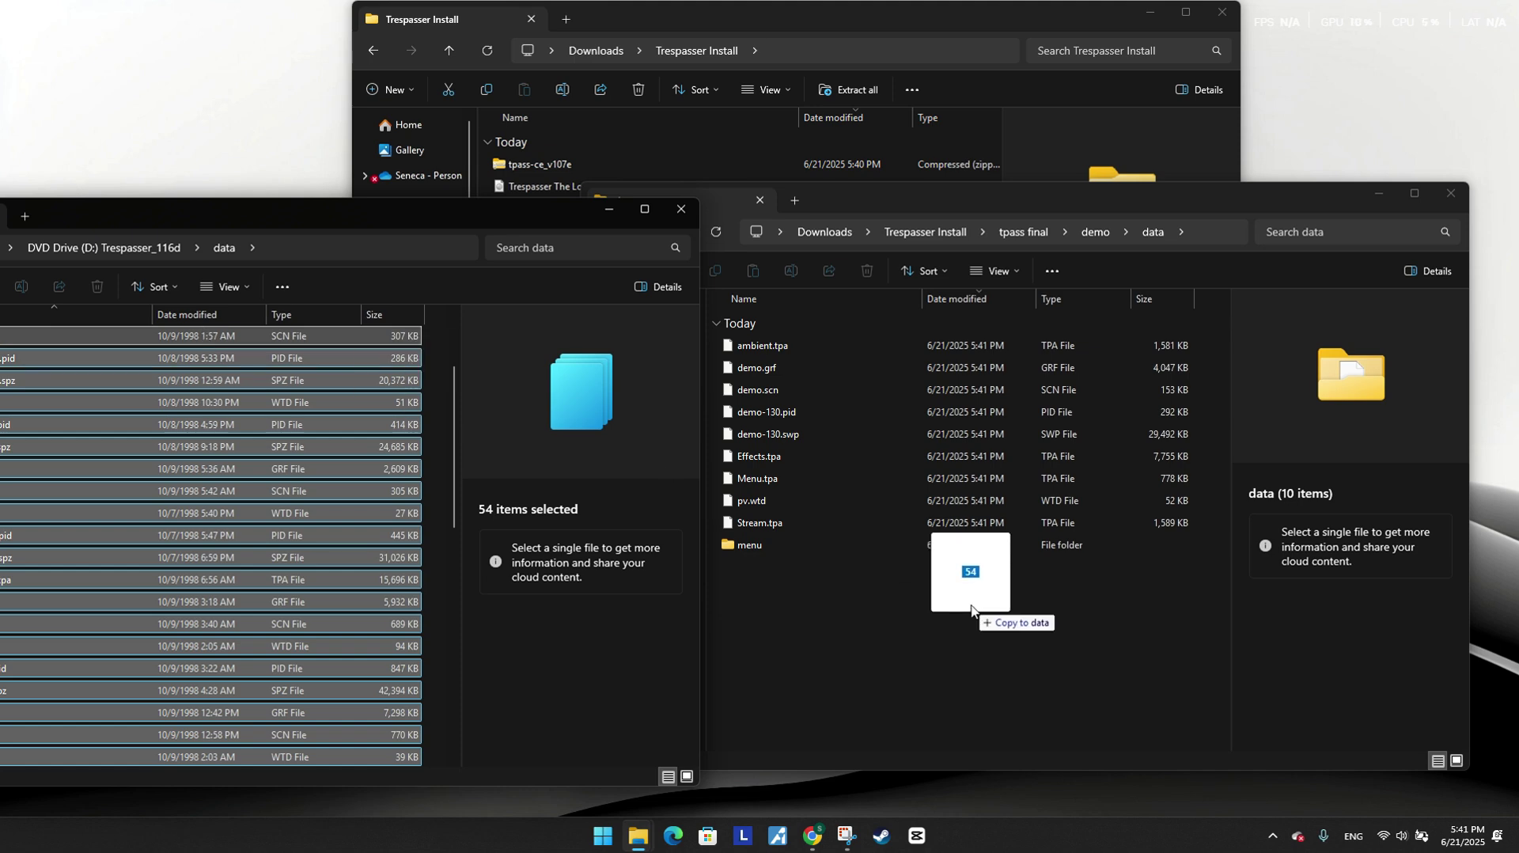
pyautogui.moveTo(204, 335); pyautogui.dragTo(972, 586)
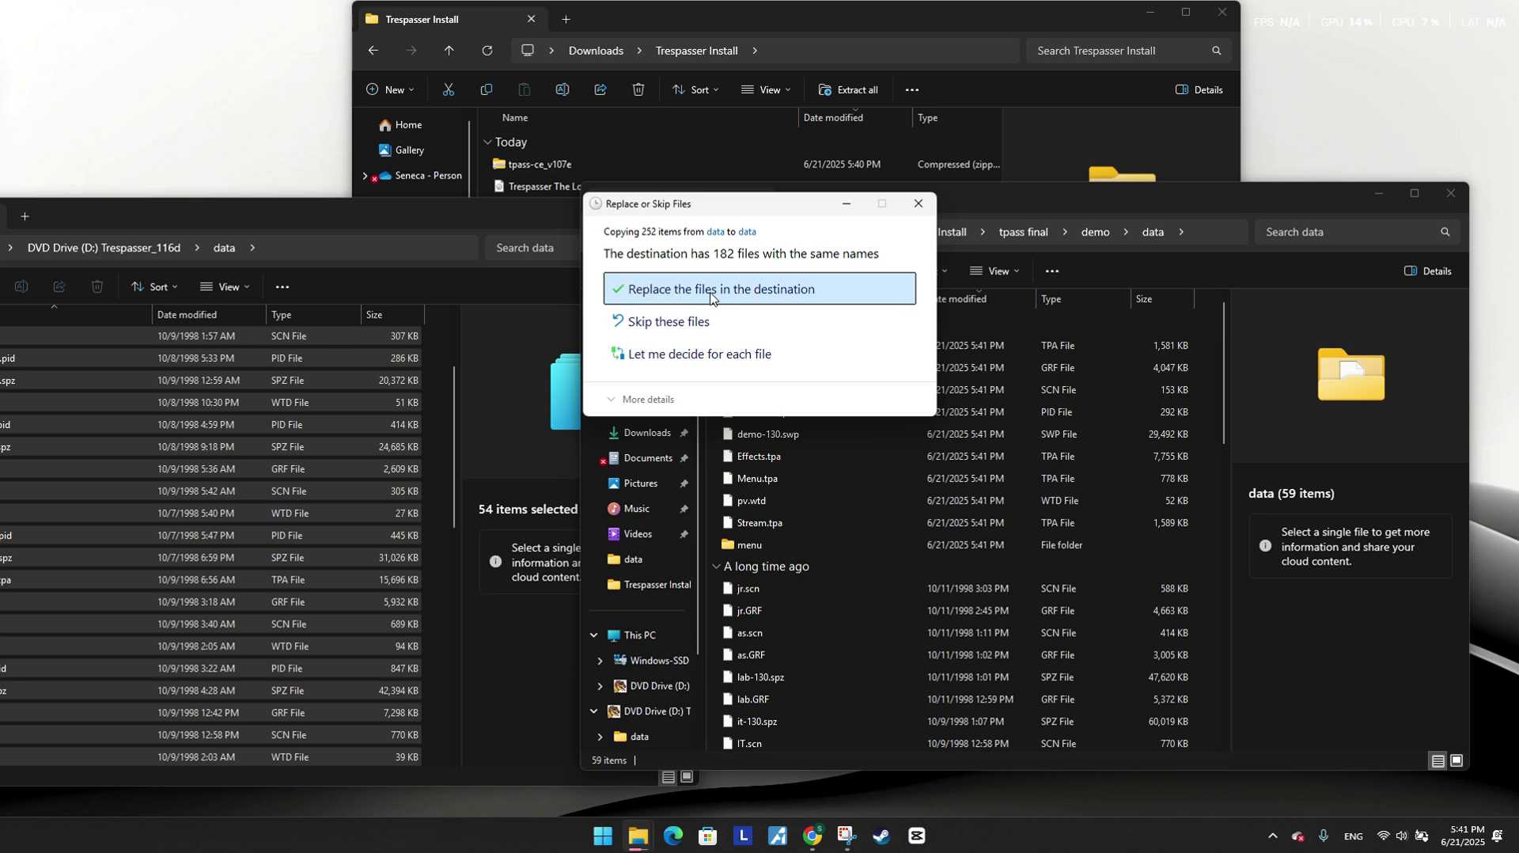
pyautogui.click(709, 293)
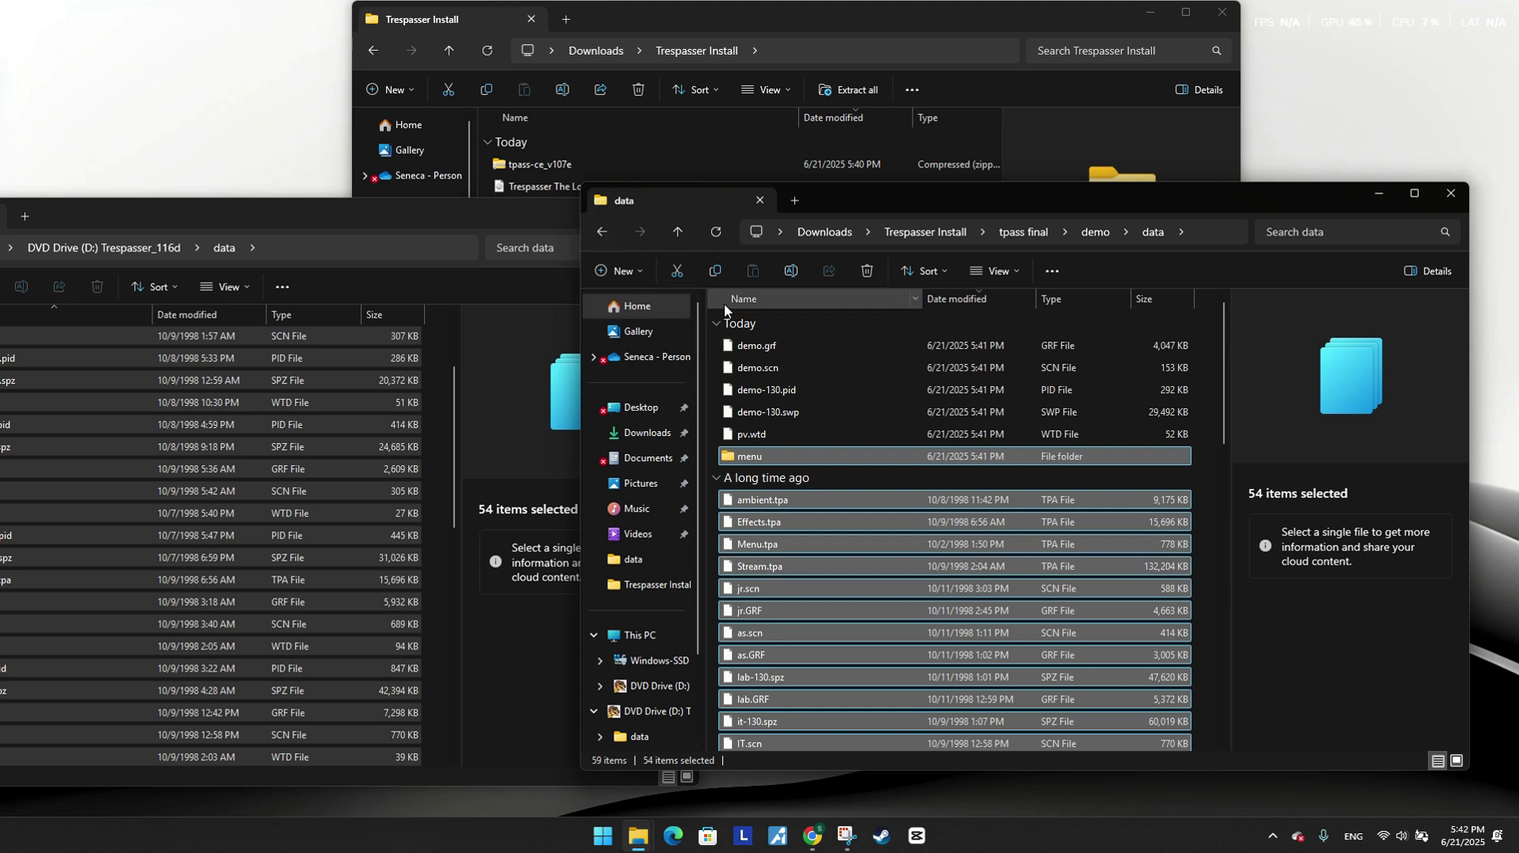
# Return to the demo folder and close the disc's data window
pyautogui.click(601, 229)
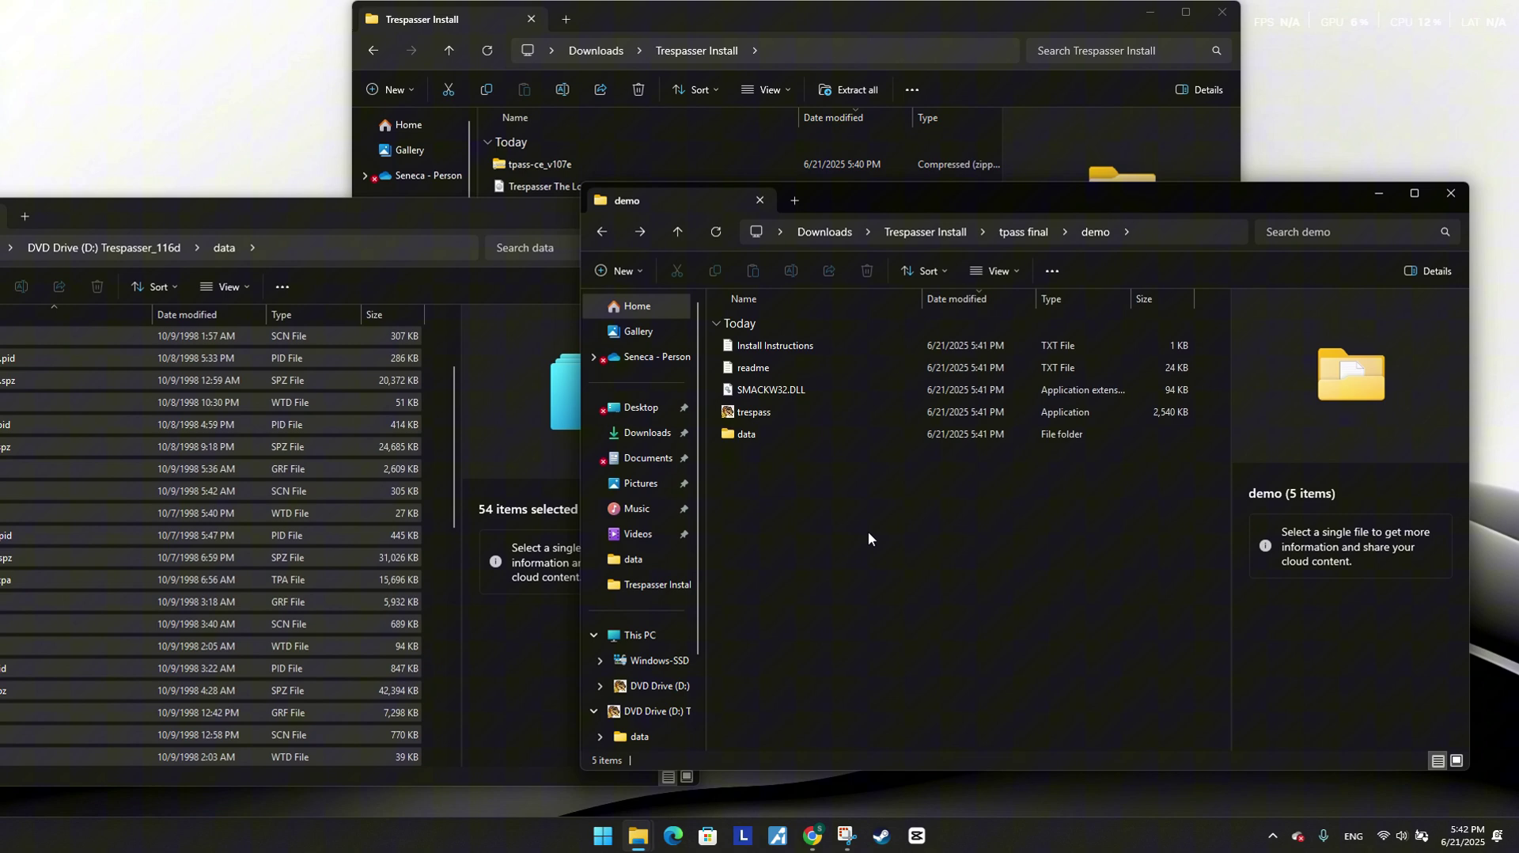
pyautogui.moveTo(469, 225); pyautogui.dragTo(277, 320)
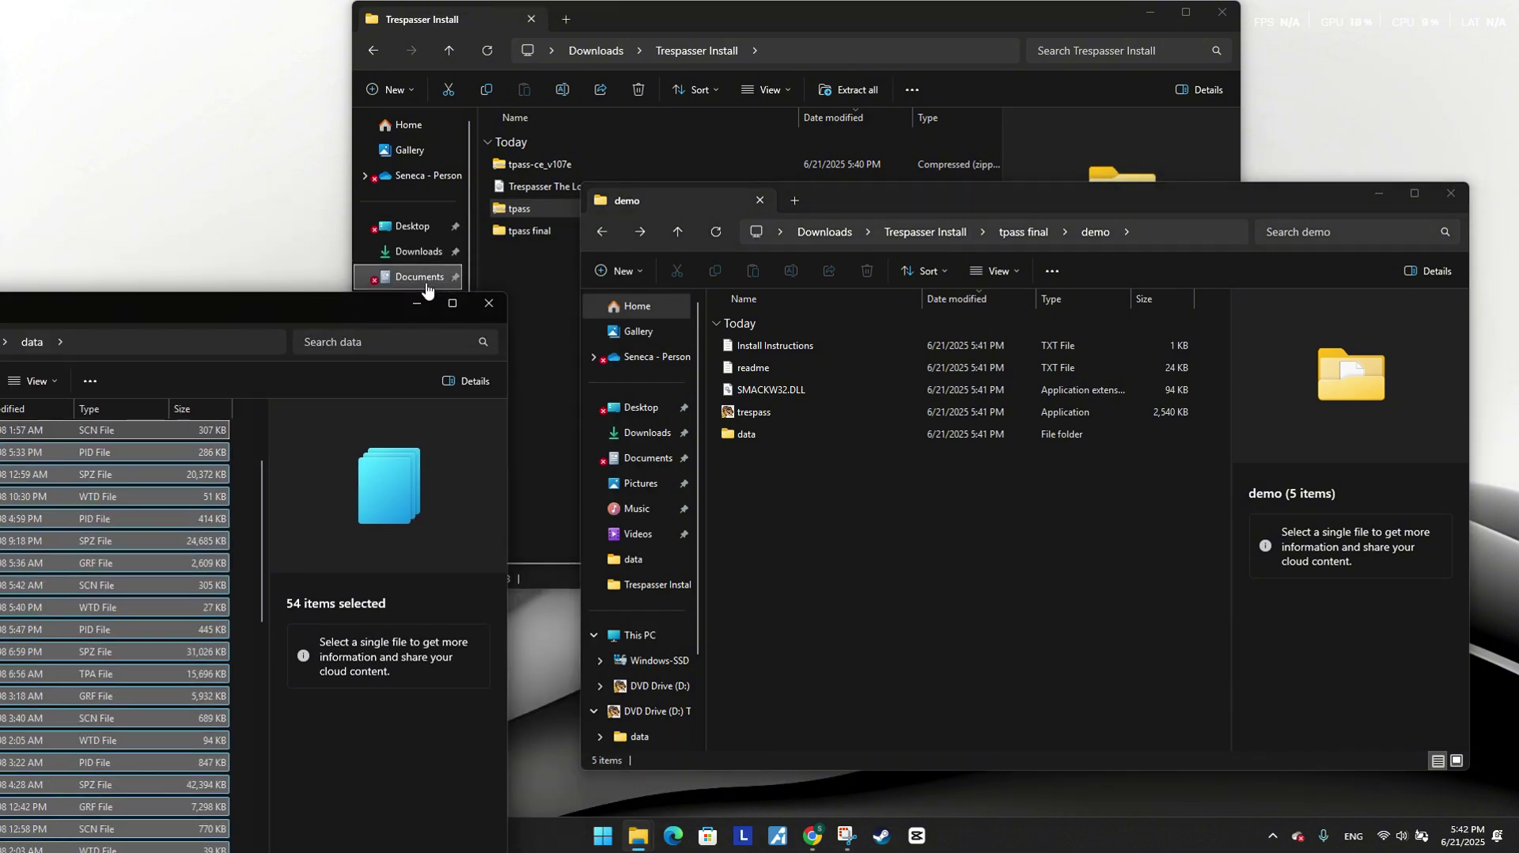
pyautogui.click(424, 302)
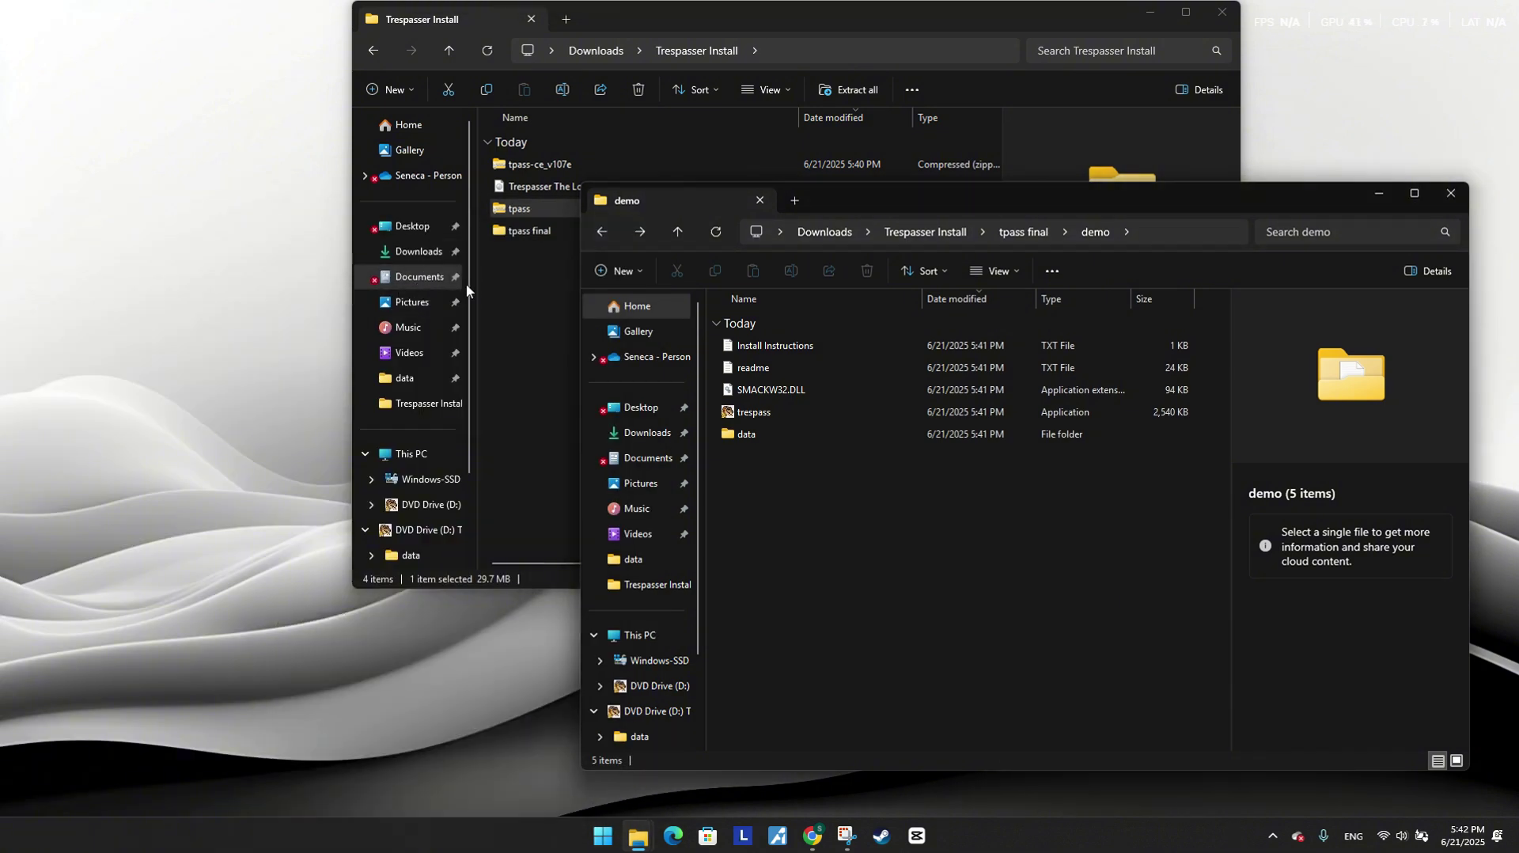
pyautogui.moveTo(979, 207); pyautogui.dragTo(876, 293)
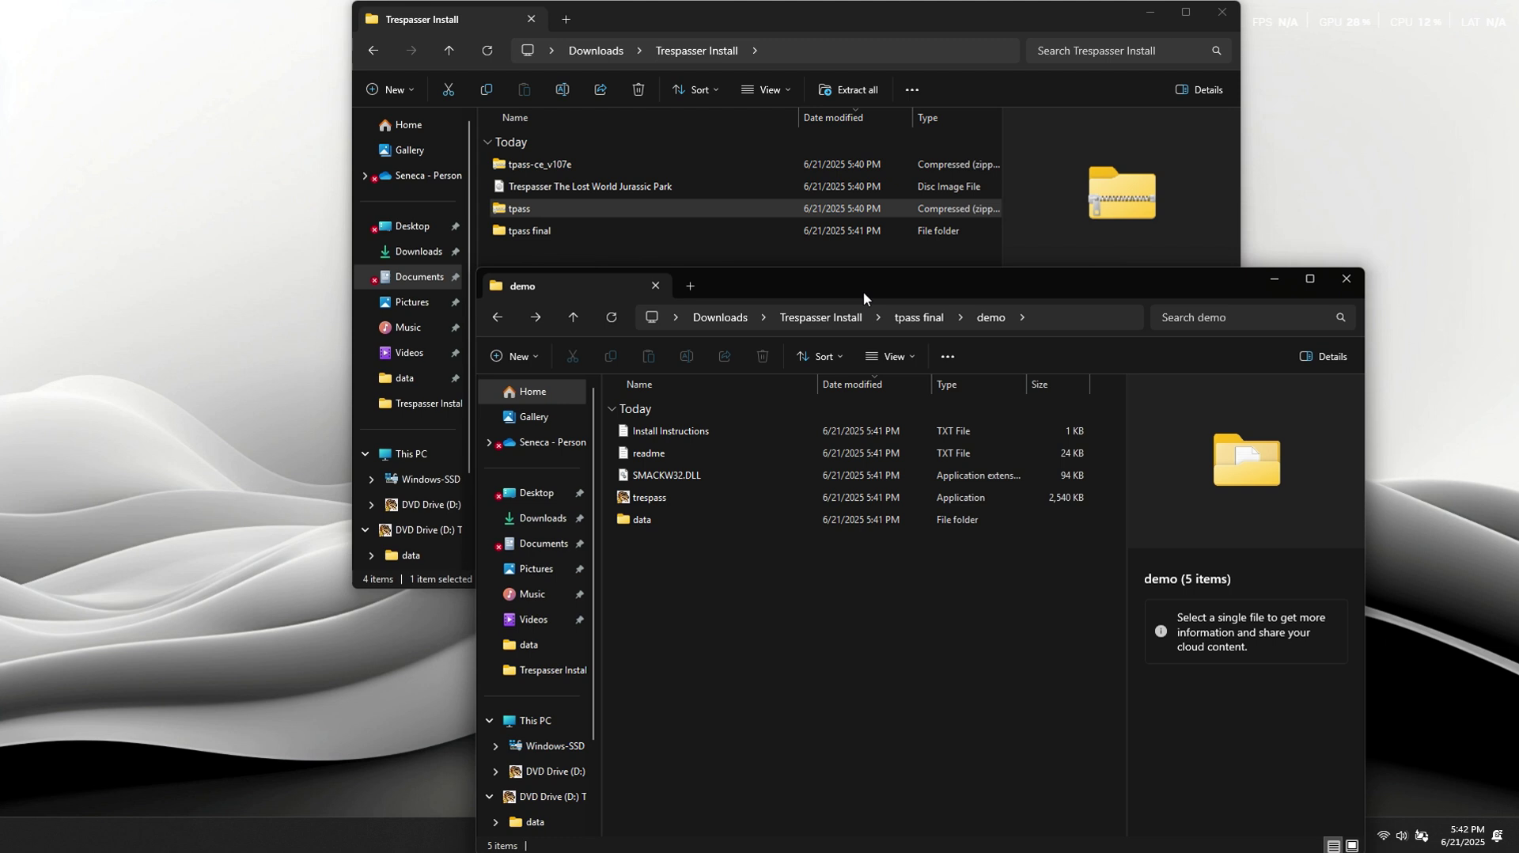
# Copy doc, tpassp6 and trespasser.ini from tpass-ce_v107e > tpass-ce into the demo folder
pyautogui.doubleClick(554, 165)
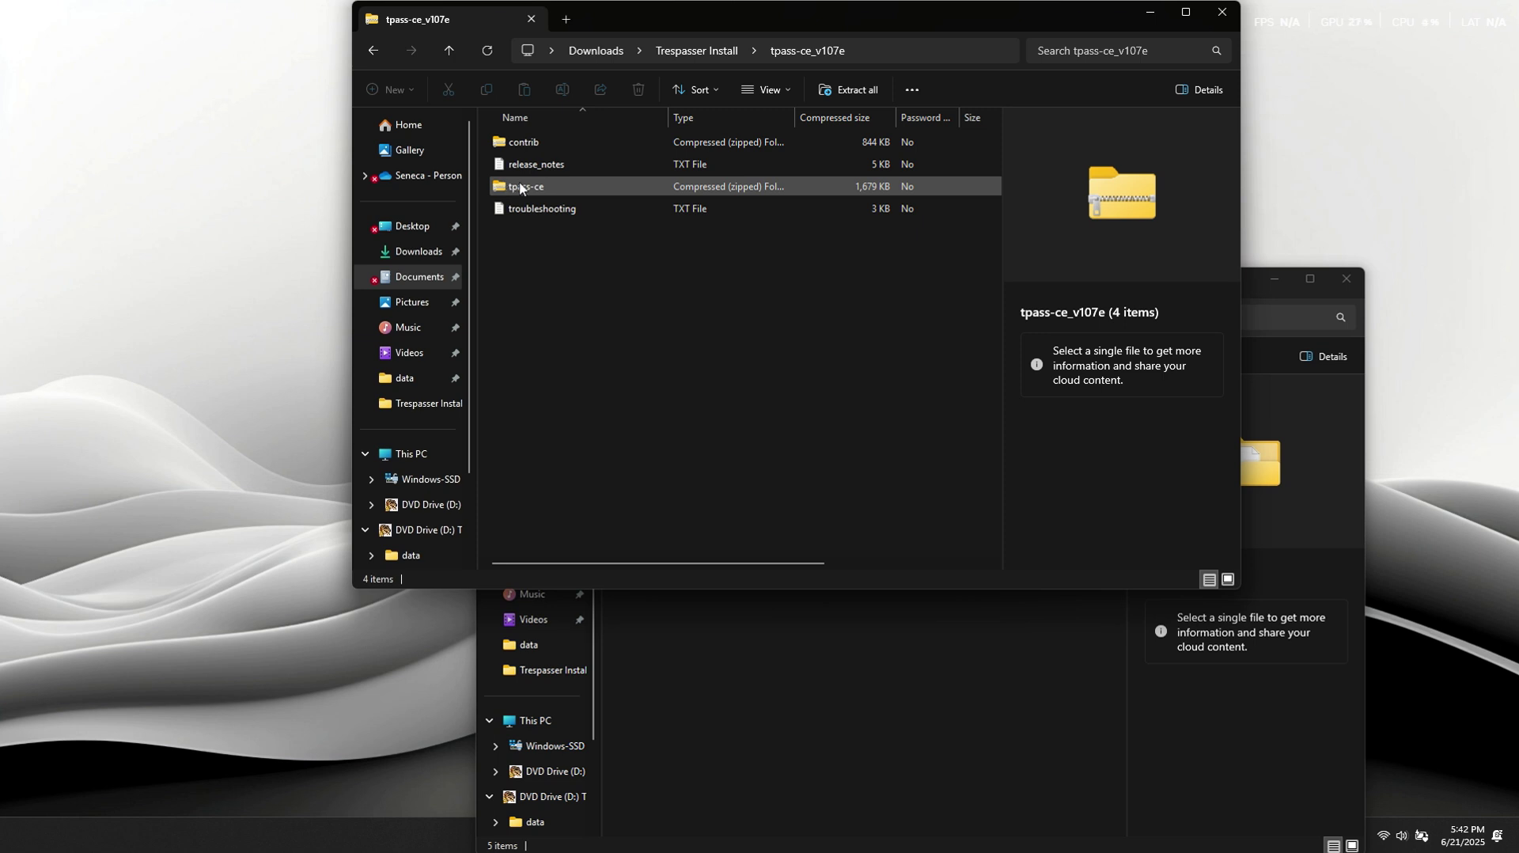
pyautogui.doubleClick(520, 188)
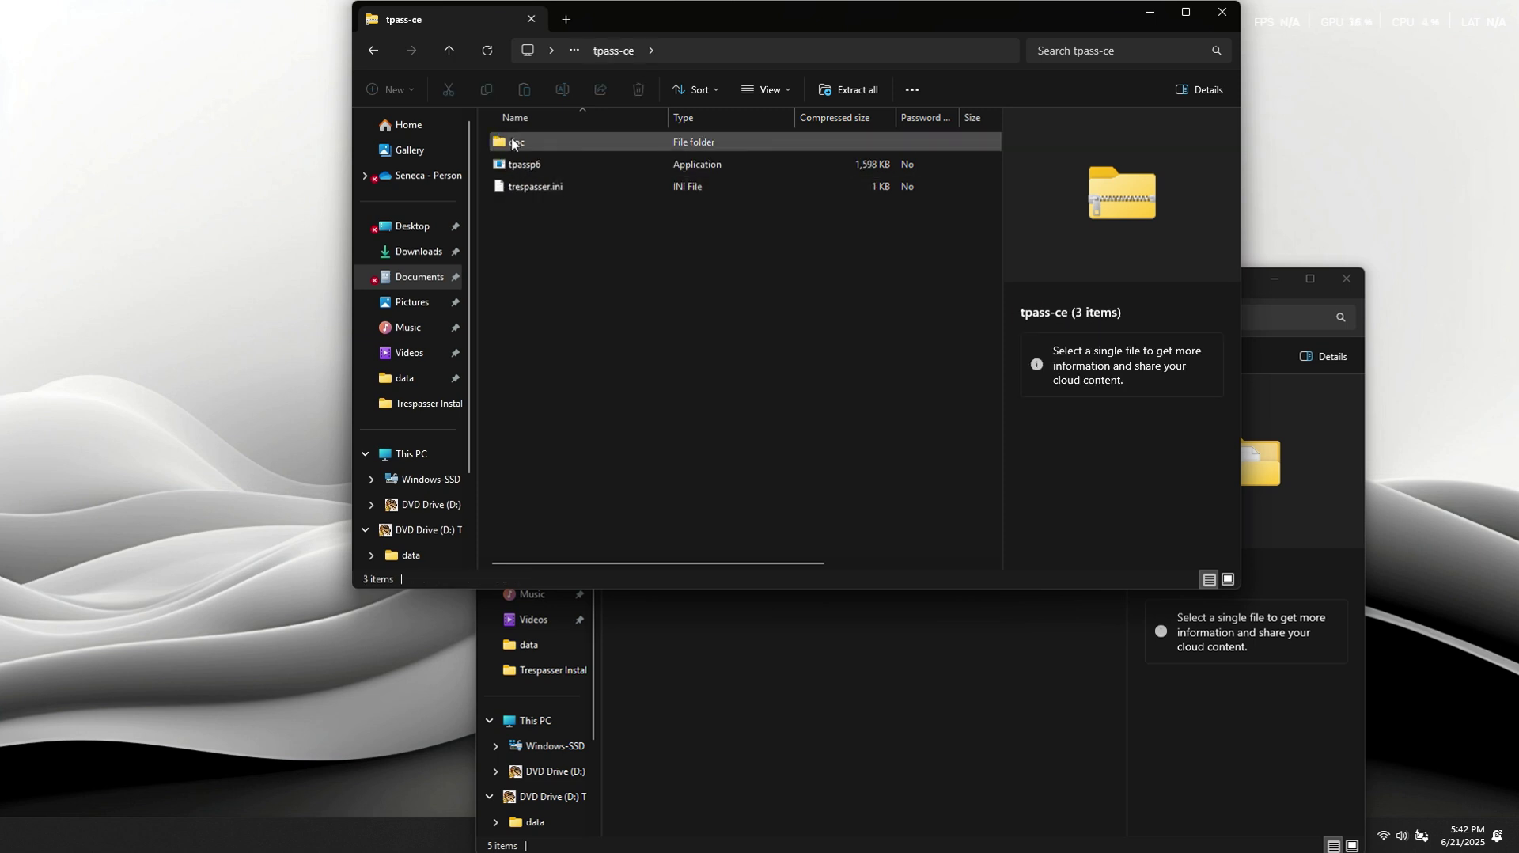
pyautogui.moveTo(512, 143); pyautogui.dragTo(641, 519)
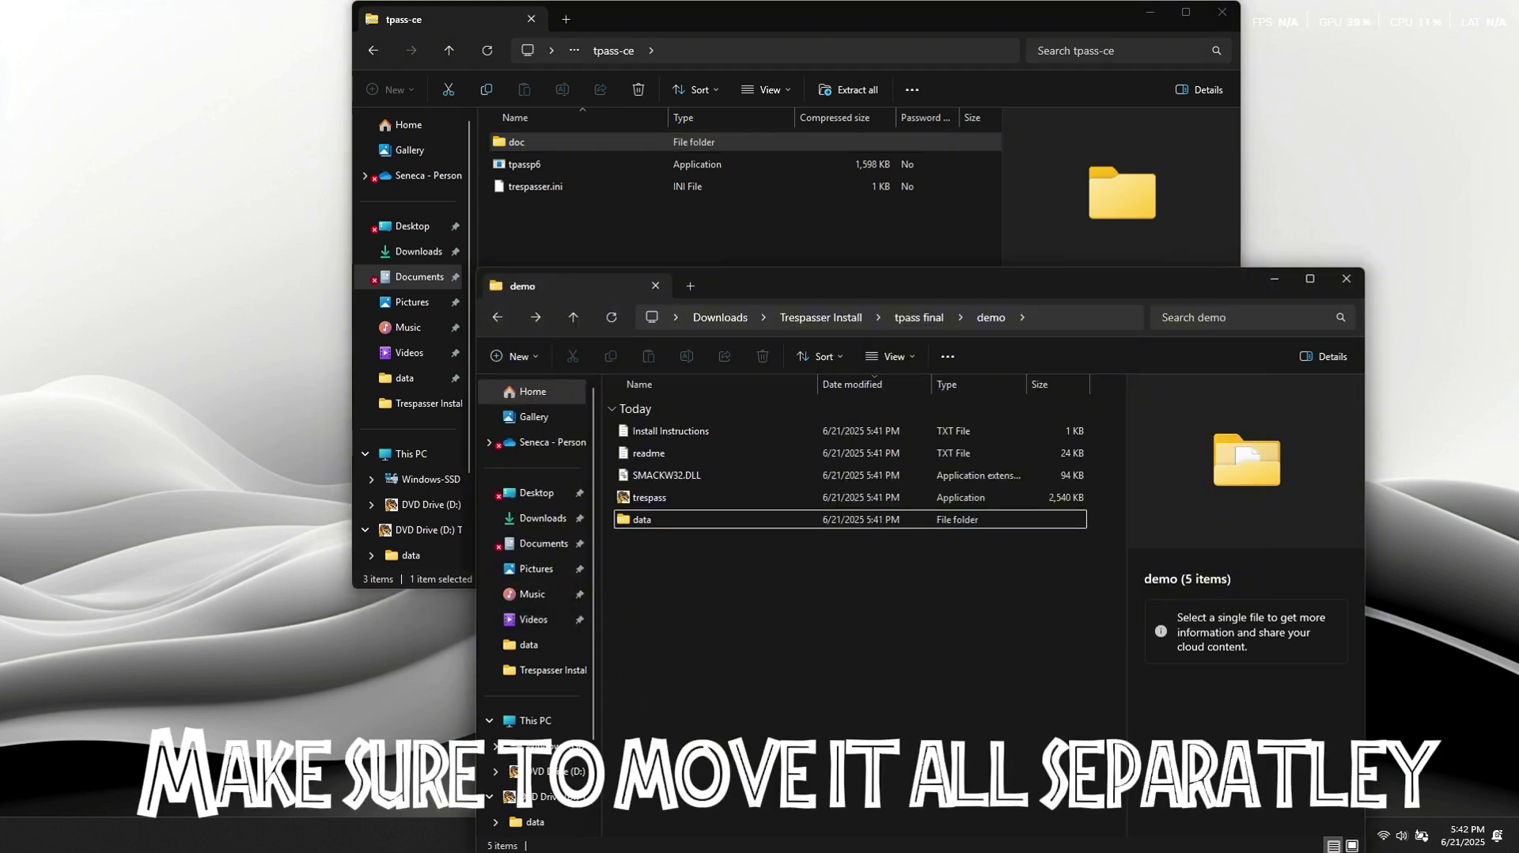
pyautogui.moveTo(524, 164)
pyautogui.mouseDown()
pyautogui.moveTo(535, 349)
pyautogui.moveTo(695, 648)
pyautogui.mouseUp()
pyautogui.moveTo(657, 193); pyautogui.dragTo(685, 268)
pyautogui.moveTo(647, 186); pyautogui.dragTo(696, 656)
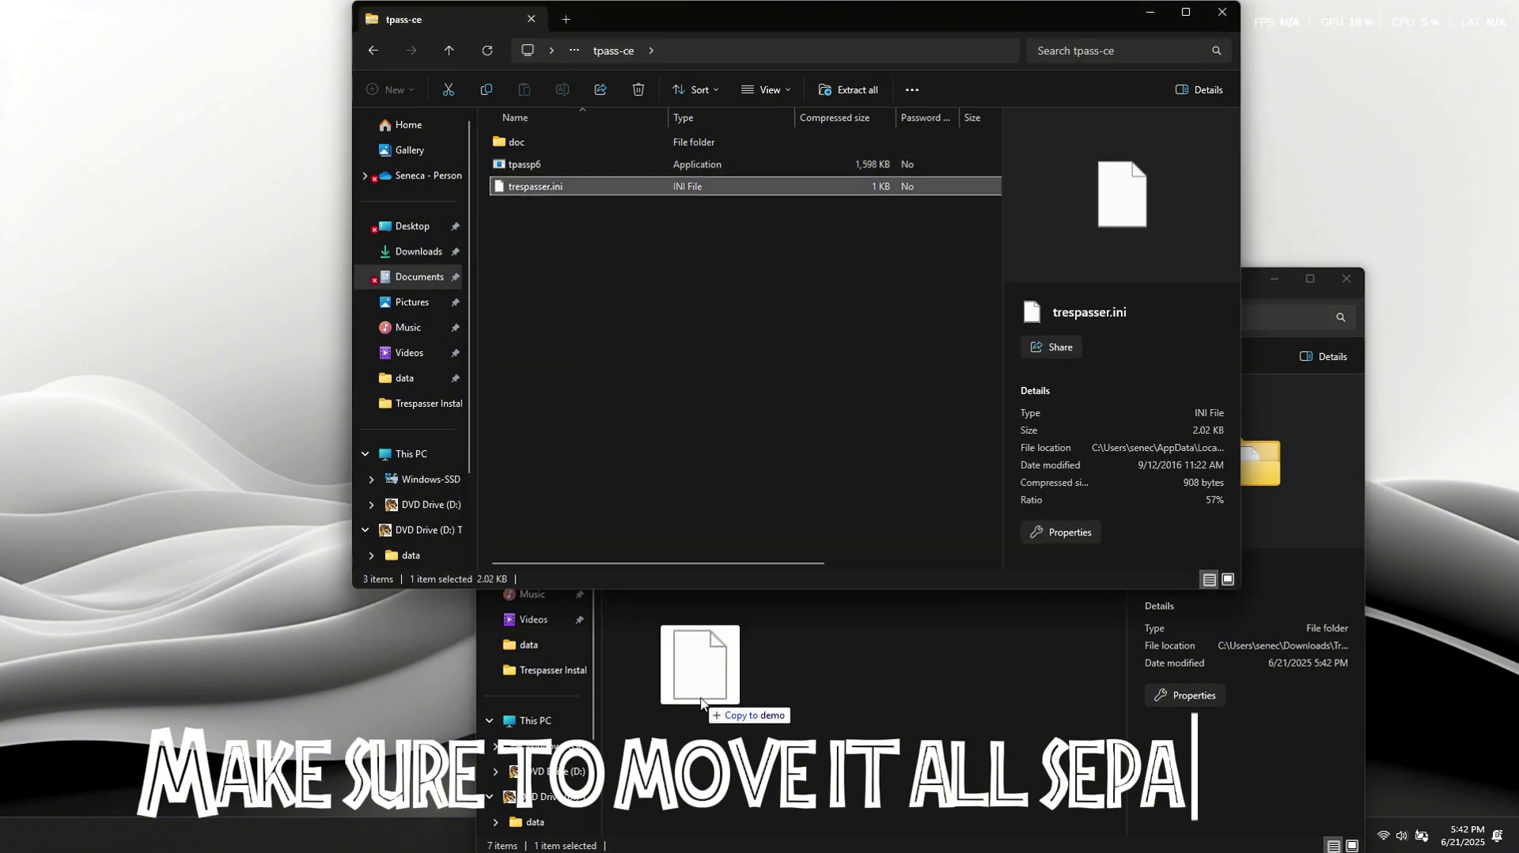
# Select tpassp6 in the demo folder and view its context actions
pyautogui.click(683, 626)
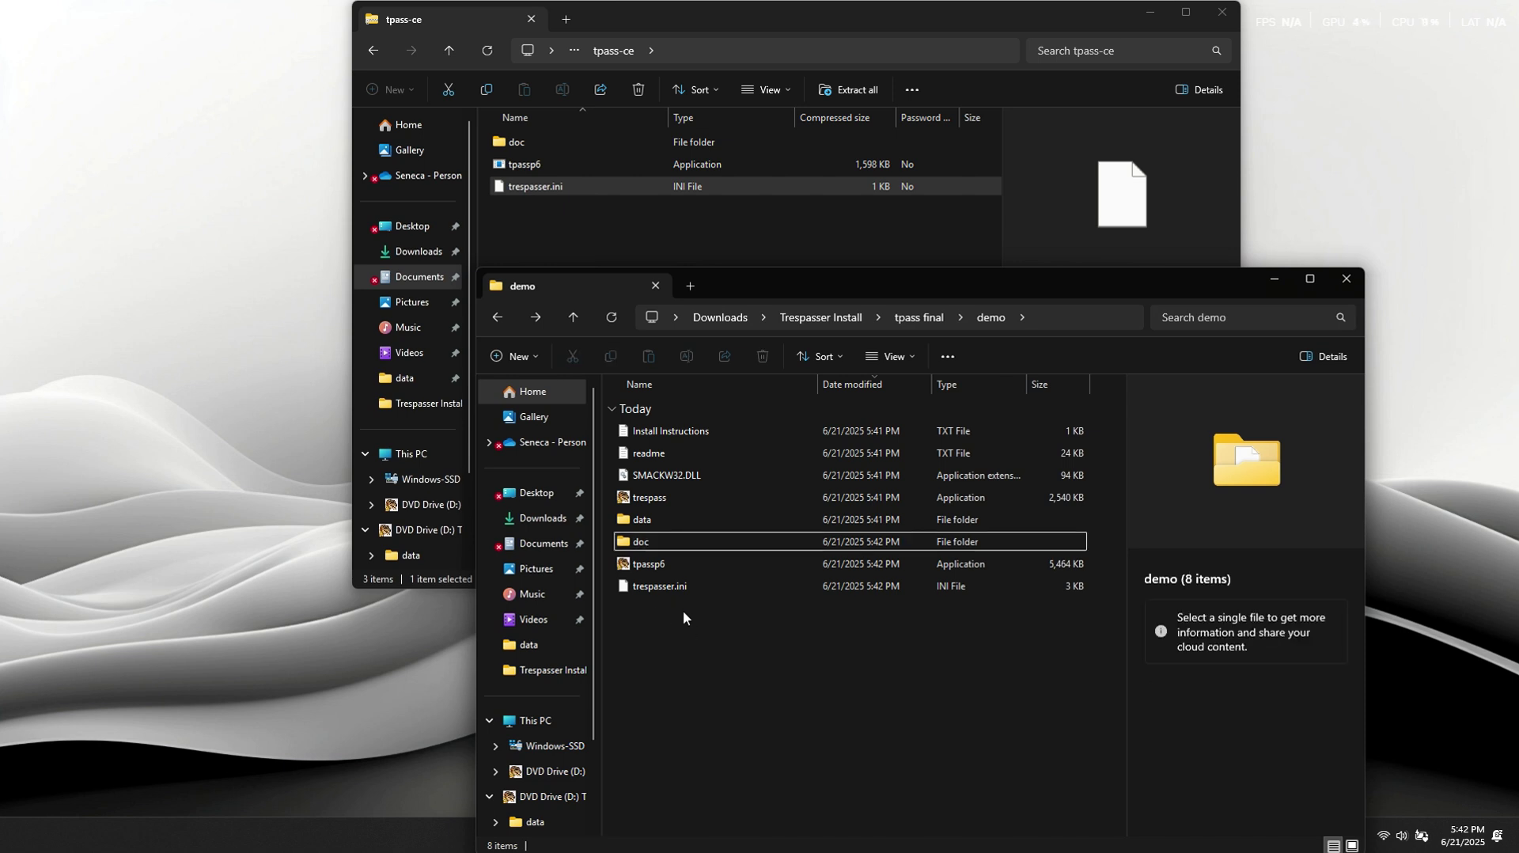
pyautogui.click(660, 564)
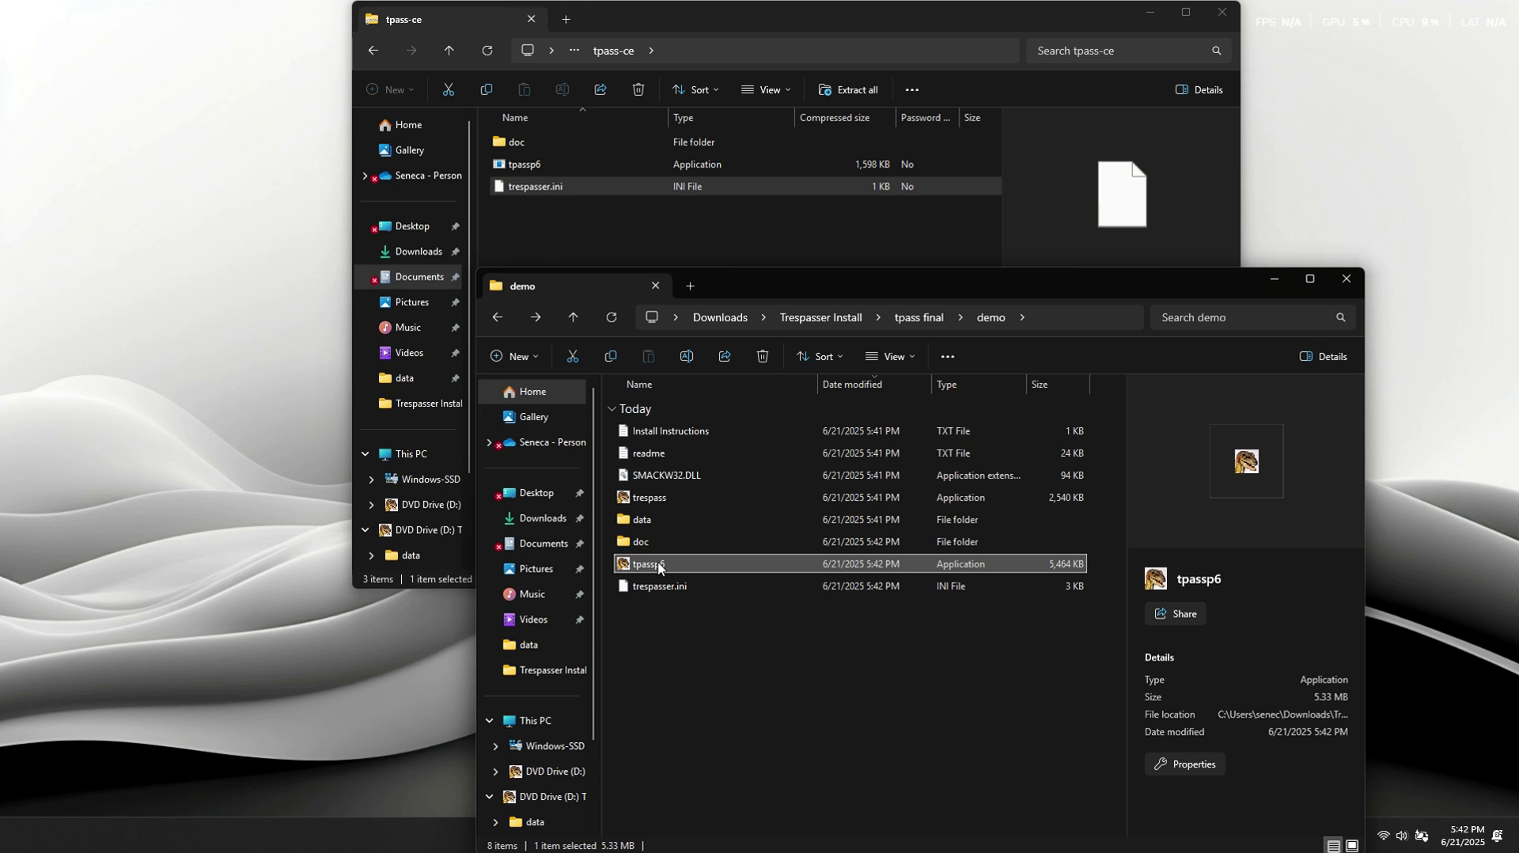
pyautogui.rightClick(652, 565)
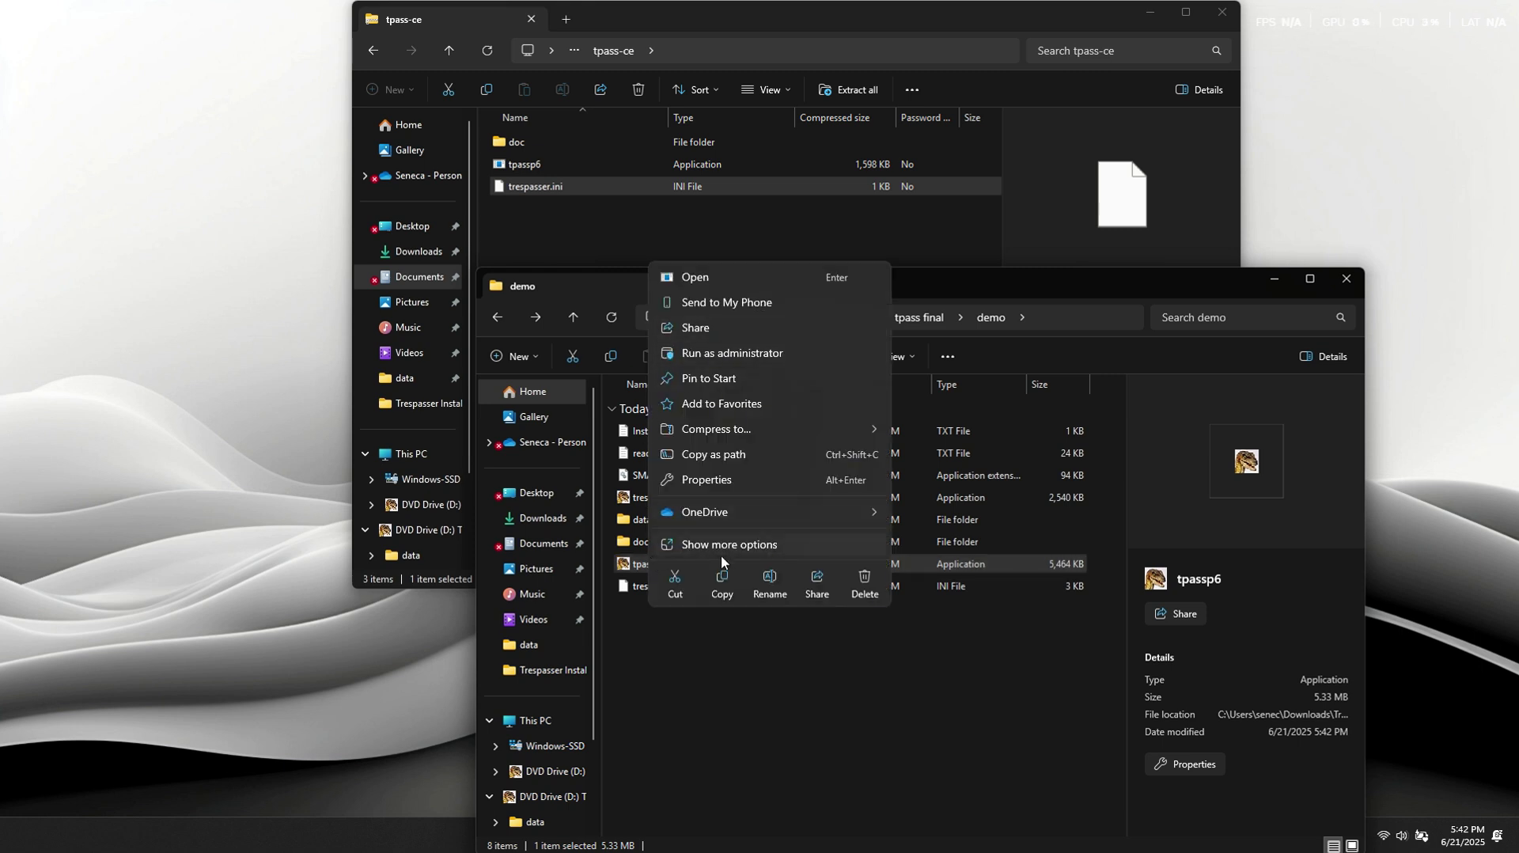
pyautogui.click(627, 569)
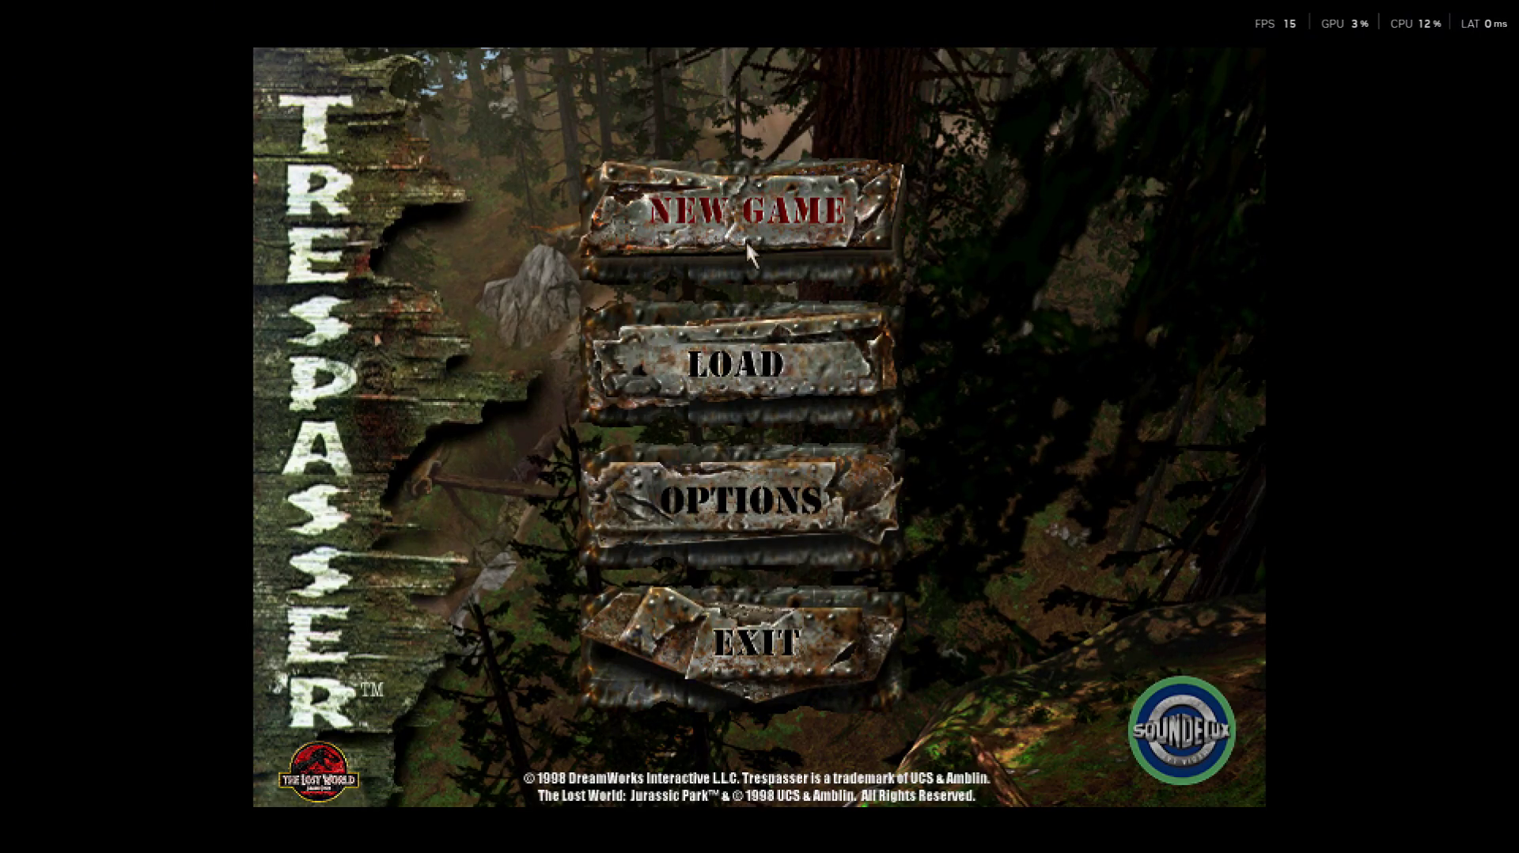
# Choose NEW GAME from the Trespasser main menu and walk forward with W
pyautogui.click(621, 195)
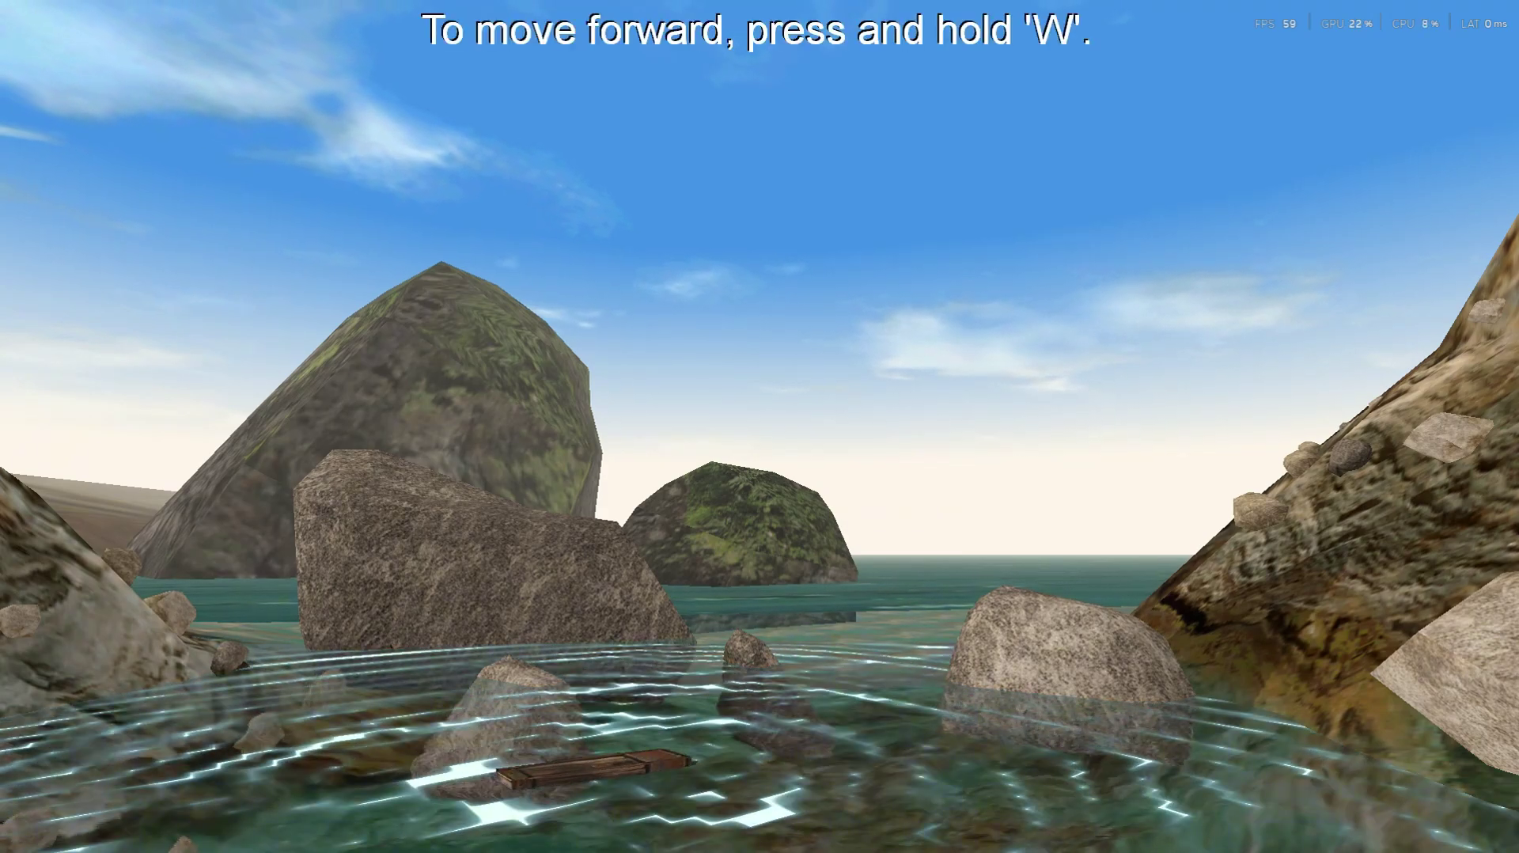
pyautogui.press('w')
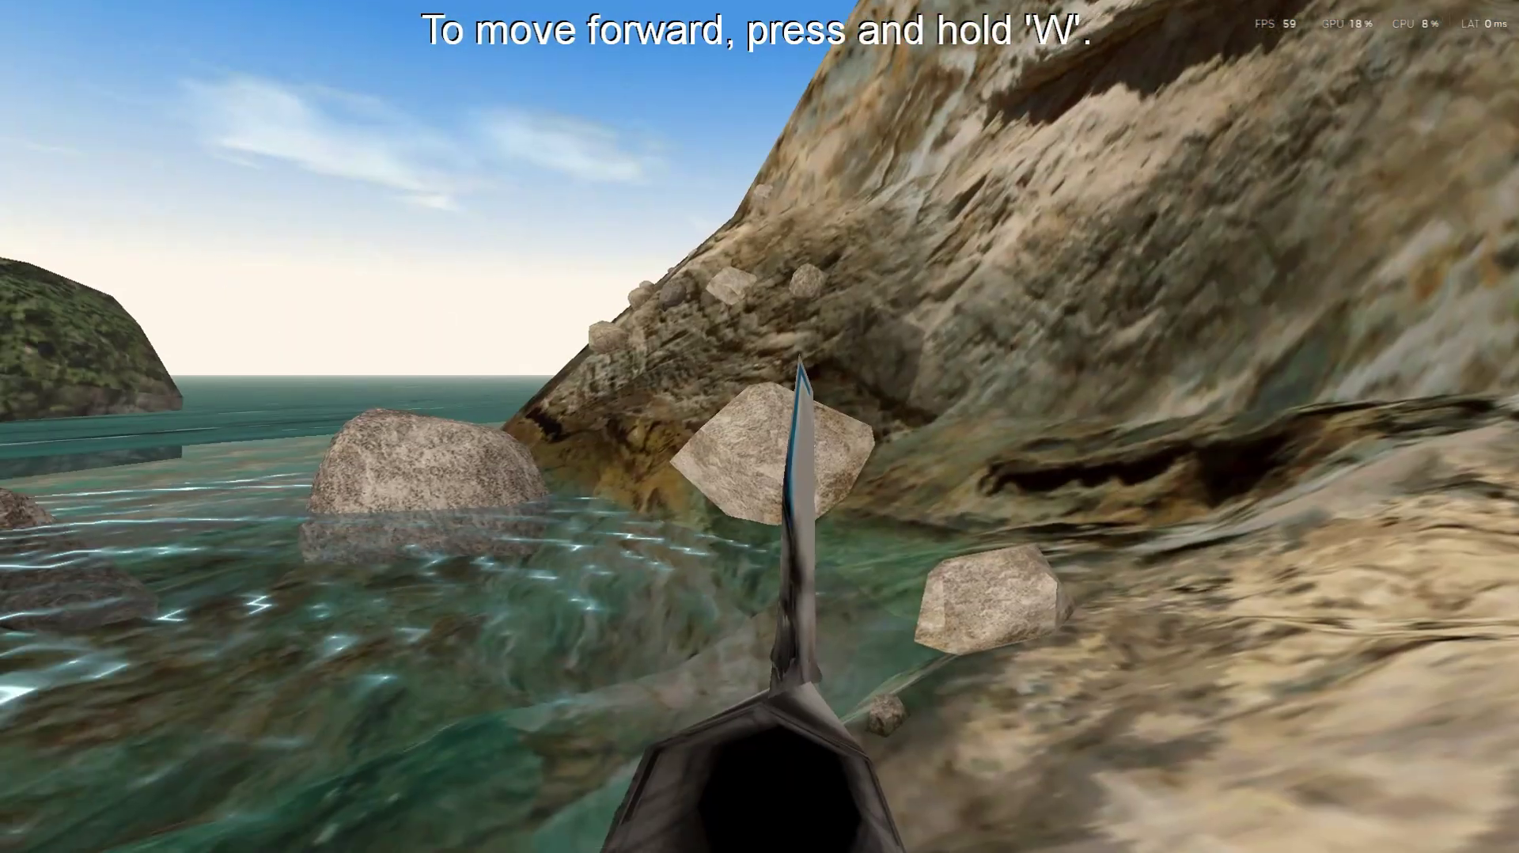